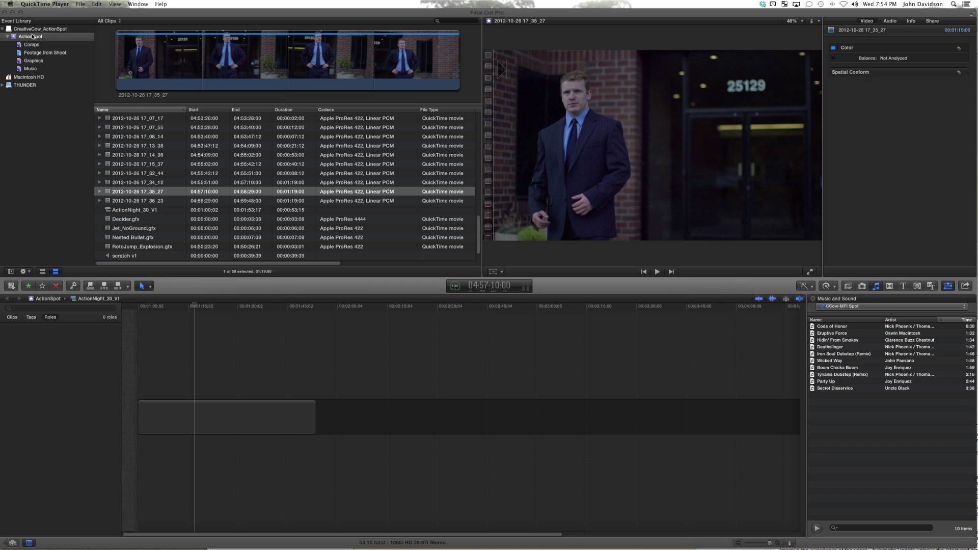
{"action": "key", "text": "super+Tab"}
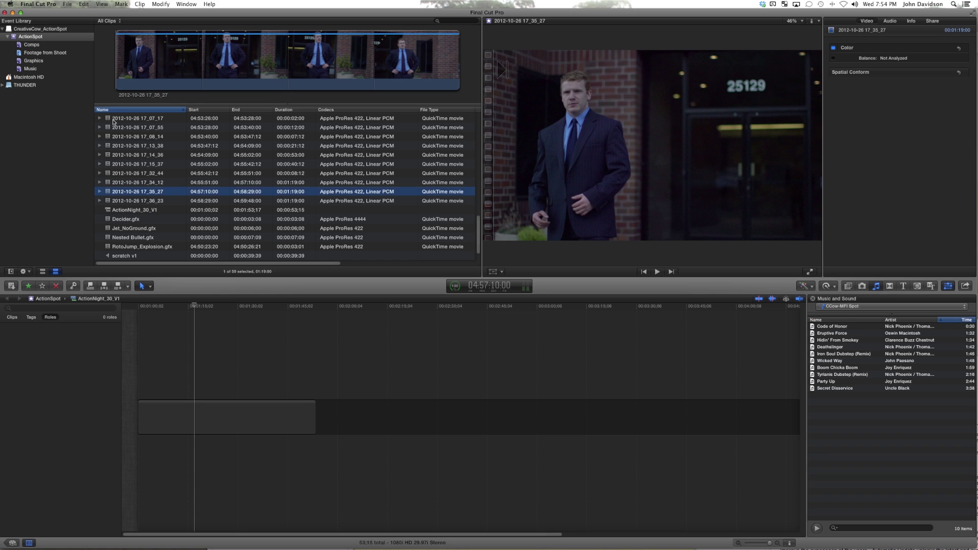
{"action": "left_click", "coordinate": [115, 122]}
{"action": "scroll", "coordinate": [139, 146], "scroll_direction": "up", "scroll_amount": 10}
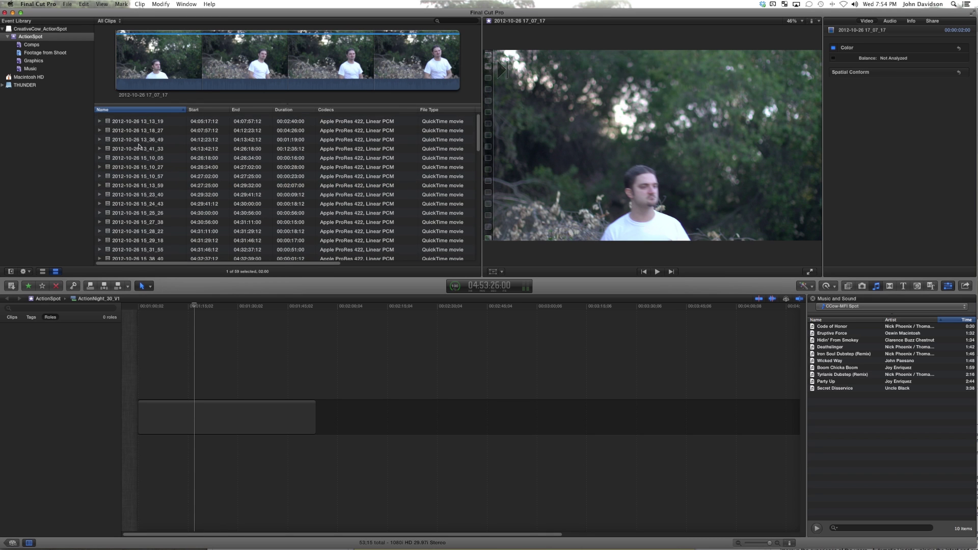
{"action": "left_click", "coordinate": [137, 118]}
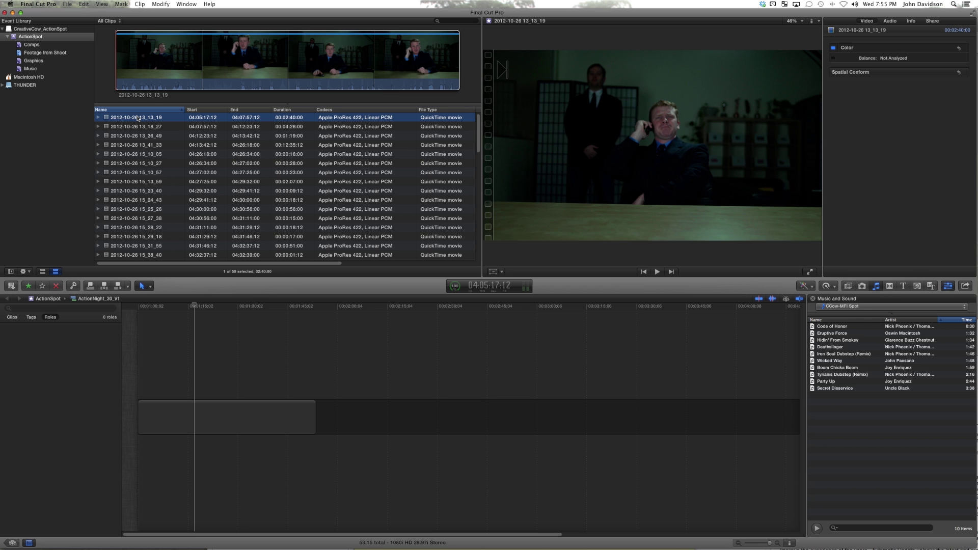
{"action": "key", "text": "Down"}
{"action": "key", "text": "Down"}
{"action": "key", "text": "Down"}
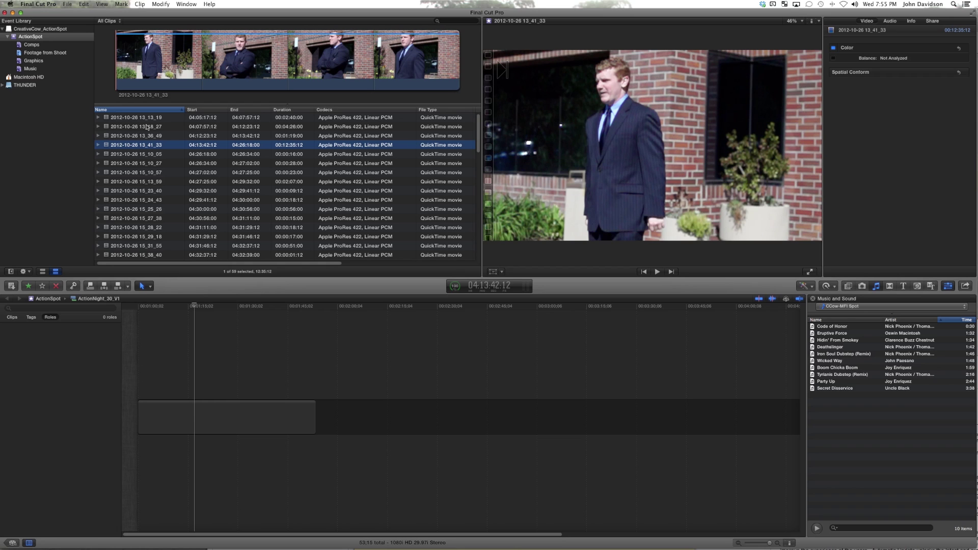
{"action": "left_click", "coordinate": [130, 121], "text": "shift"}
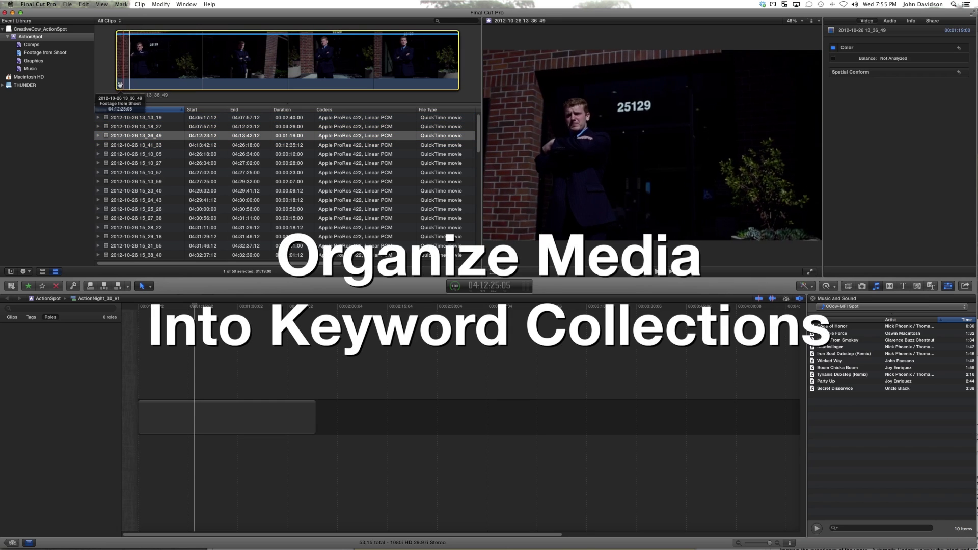
Preview clips 13_13_19, 13_36_49, 13_41_33 and 15_10_05, ending back on 13_41_33
{"action": "left_click", "coordinate": [123, 119]}
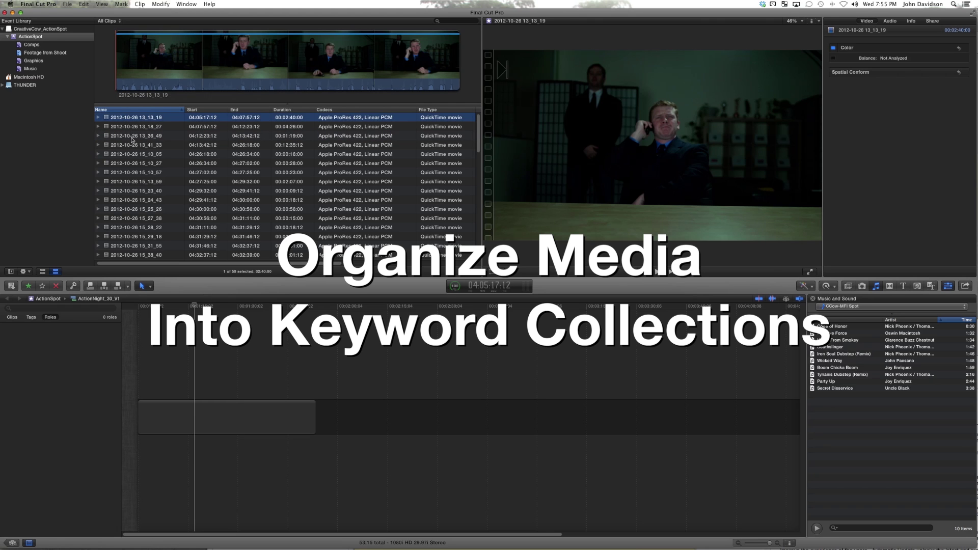
{"action": "left_click", "coordinate": [136, 136]}
{"action": "left_click", "coordinate": [137, 145]}
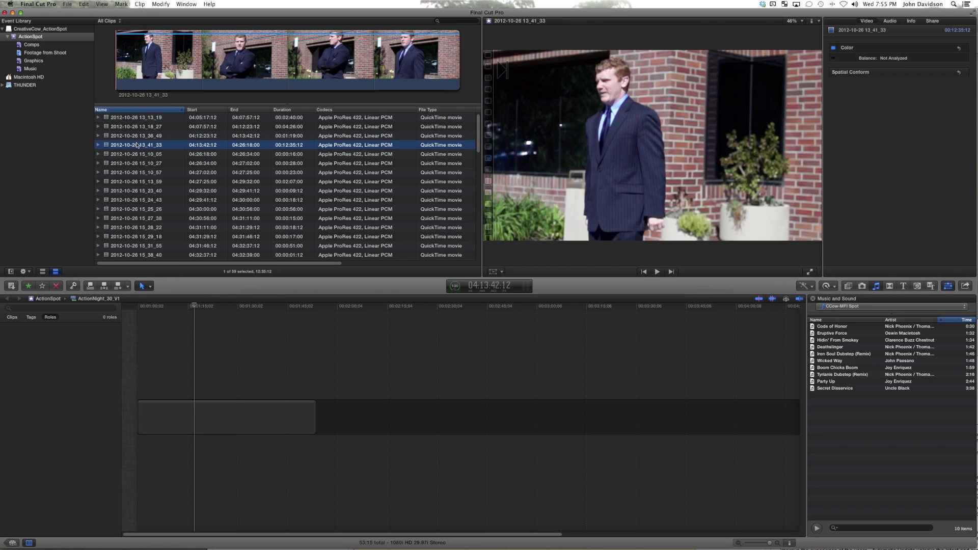
{"action": "left_click", "coordinate": [136, 153]}
{"action": "left_click", "coordinate": [137, 146]}
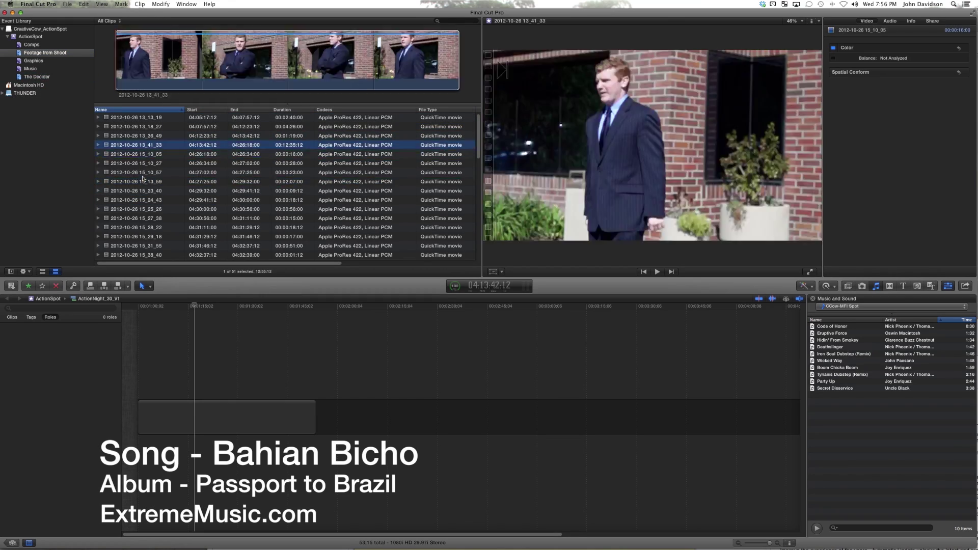
In Footage from Shoot, pick the scratch v1 voiceover, then select the timeline's placeholder gap
{"action": "left_click", "coordinate": [138, 191]}
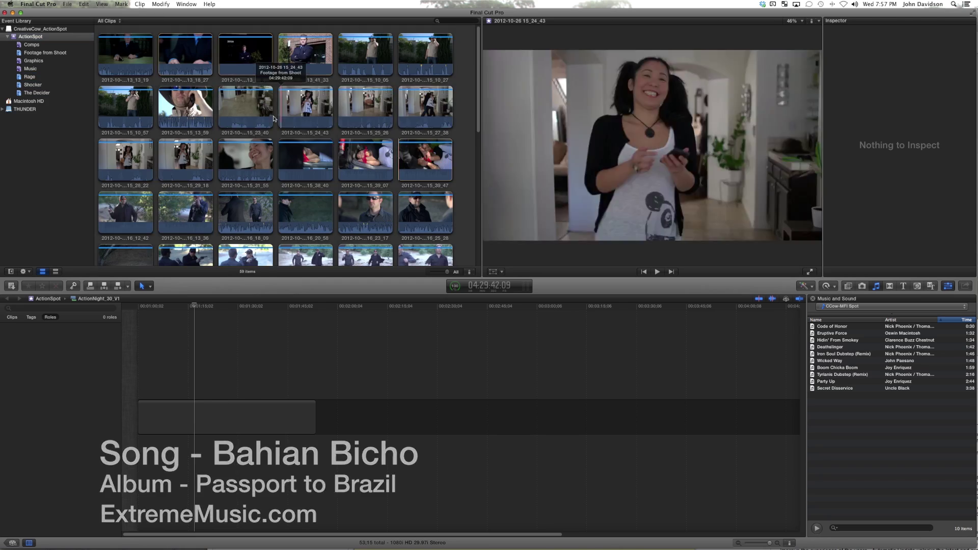
{"action": "scroll", "coordinate": [273, 118], "scroll_direction": "down", "scroll_amount": 10}
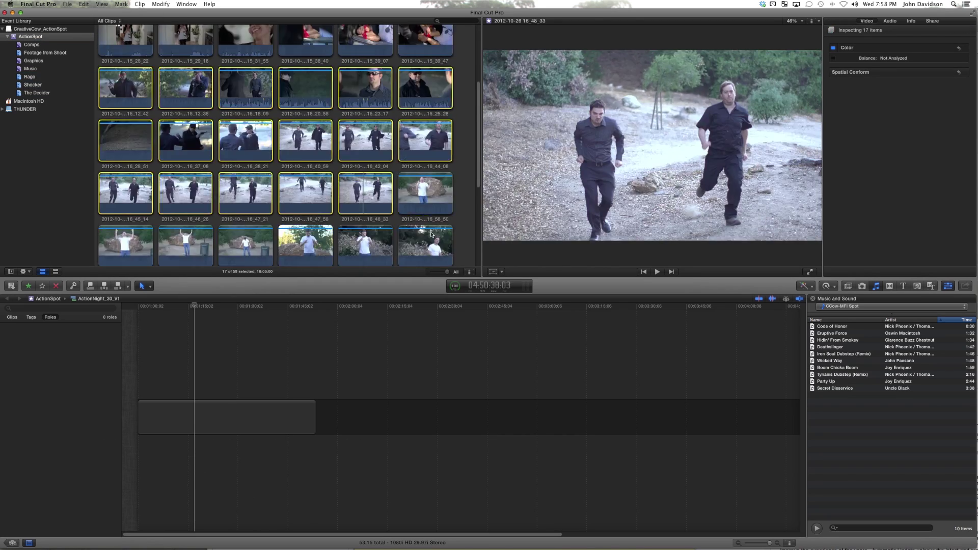
{"action": "scroll", "coordinate": [351, 224], "scroll_direction": "down", "scroll_amount": 2}
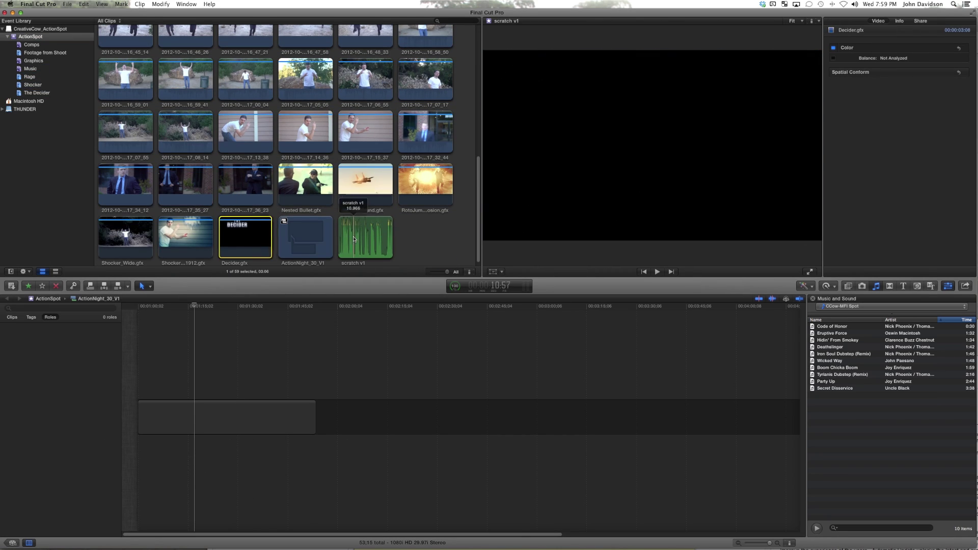
{"action": "left_click", "coordinate": [349, 240]}
{"action": "left_click", "coordinate": [196, 414]}
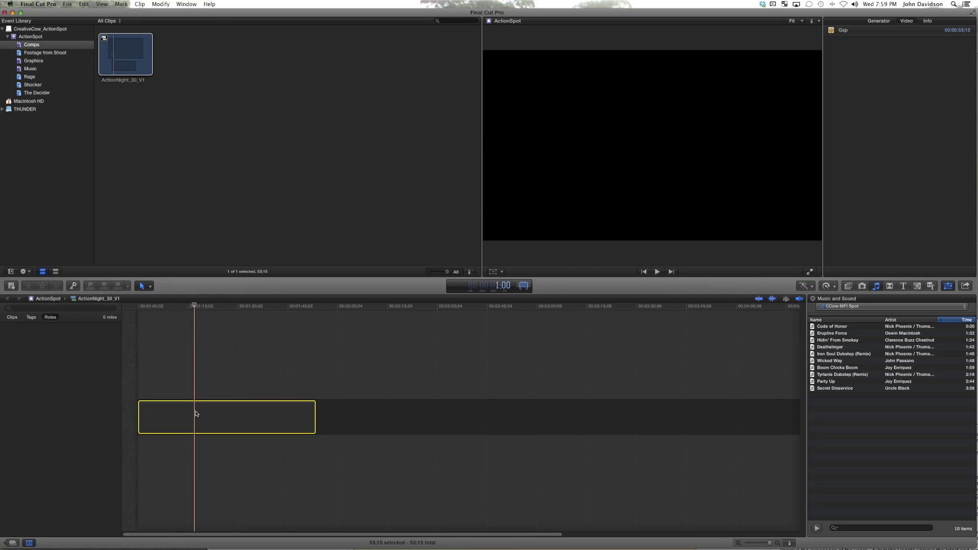
Set the placeholder gap to 30:00, fit it in the timeline, and park near its end
{"action": "key", "text": "Return"}
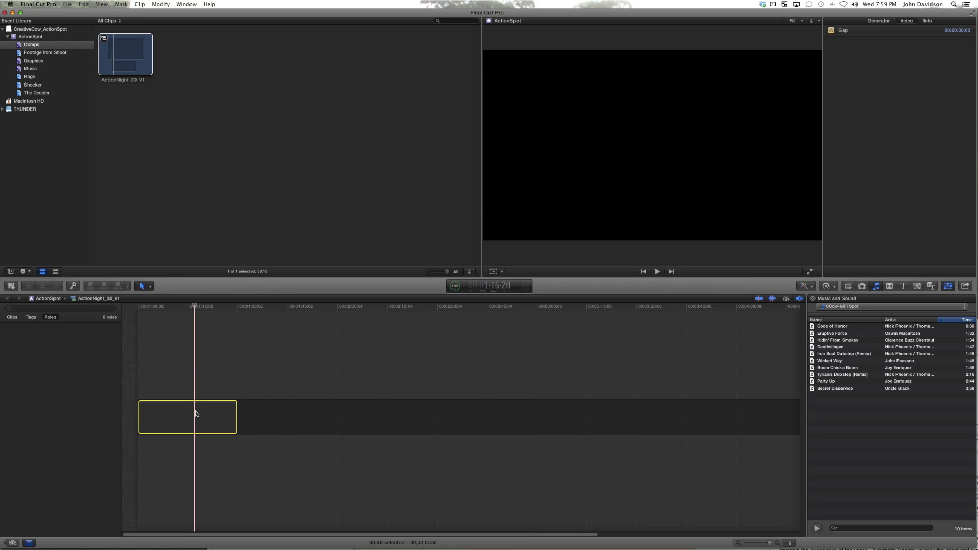
{"action": "key", "text": "super+equal"}
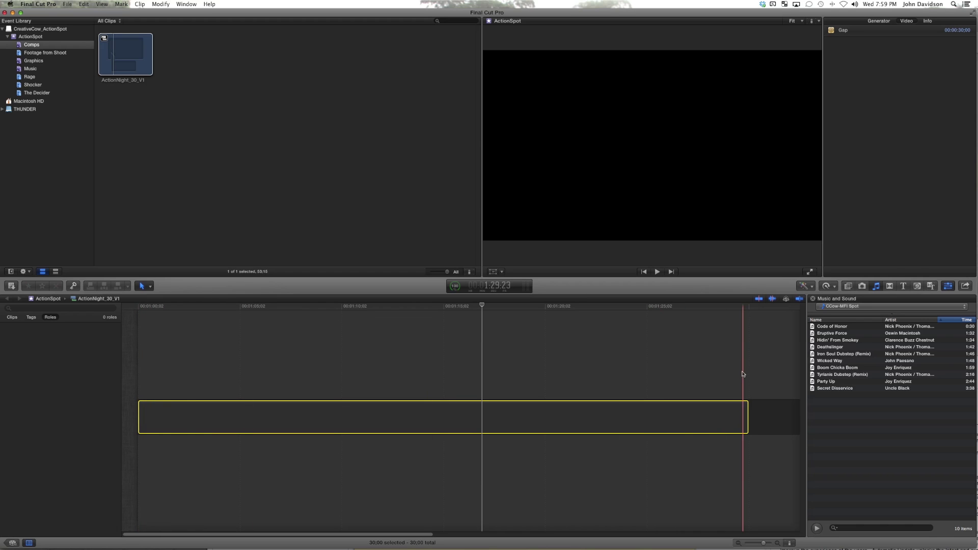
{"action": "left_click", "coordinate": [719, 375]}
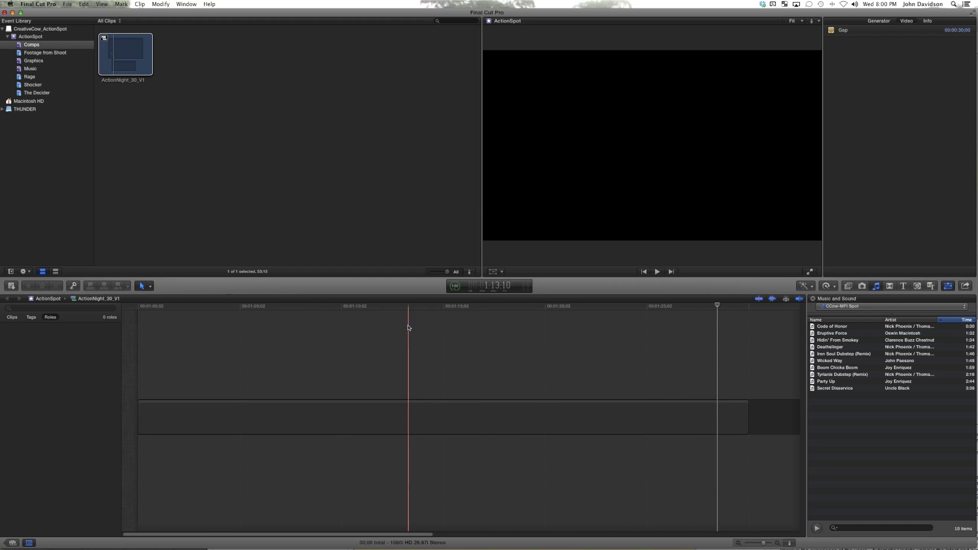
Mark sections of scratch v1, including a 3.52s range, and connect them under the gap
{"action": "left_click", "coordinate": [41, 38]}
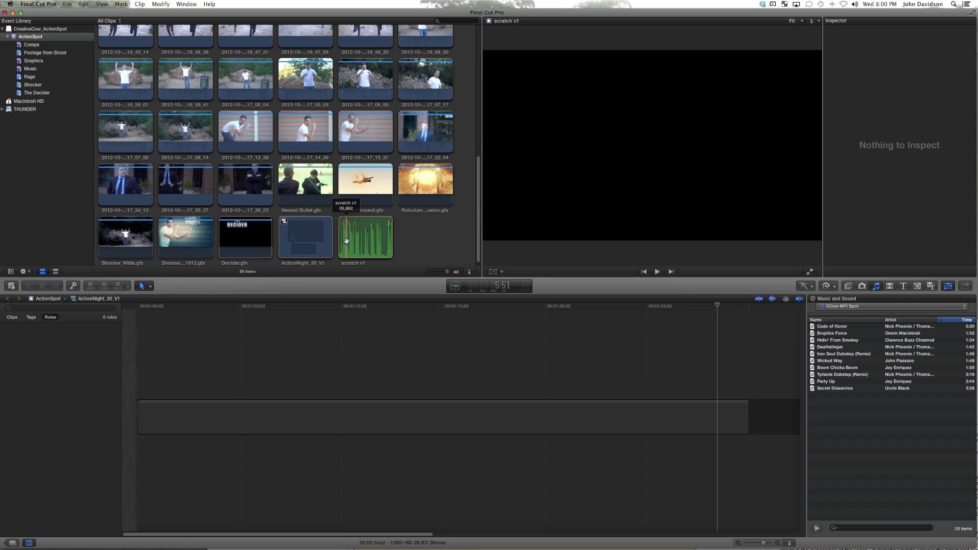
{"action": "left_click", "coordinate": [347, 241]}
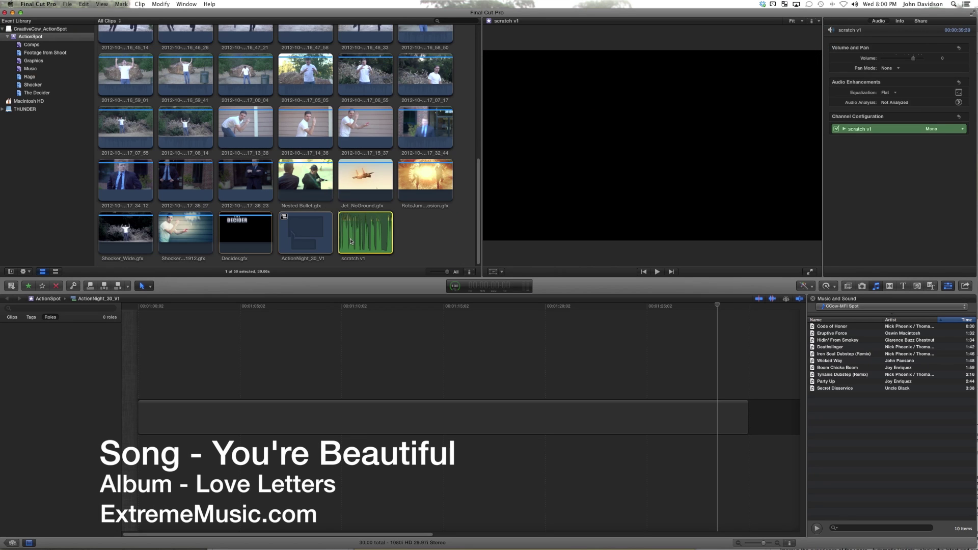
{"action": "left_click_drag", "start_coordinate": [344, 240], "coordinate": [350, 245]}
{"action": "key", "text": "q"}
{"action": "key", "text": "q"}
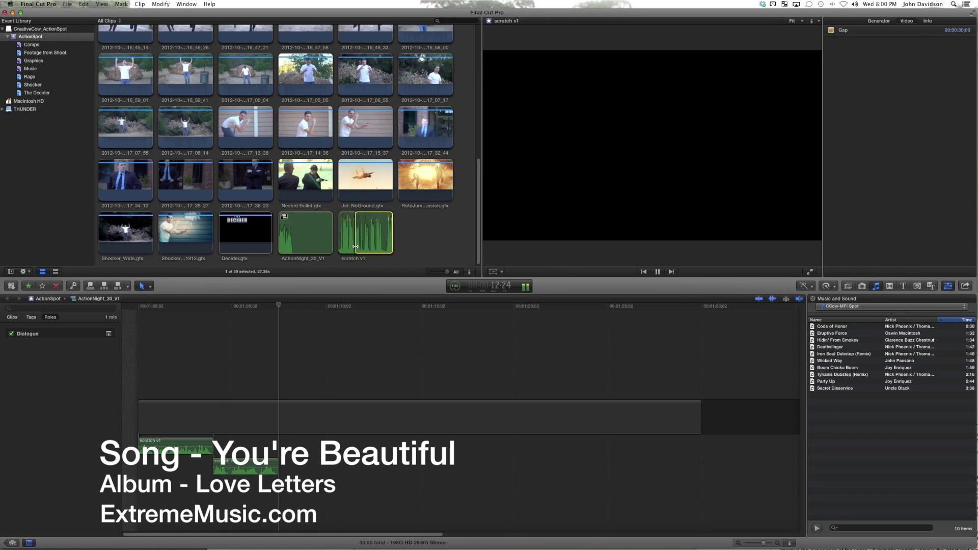
{"action": "key", "text": "q"}
{"action": "key", "text": "q"}
{"action": "left_click_drag", "start_coordinate": [362, 239], "coordinate": [390, 239]}
{"action": "key", "text": "q"}
Space the connected voiceover clips out along the timeline and play back the edit
{"action": "left_click_drag", "start_coordinate": [385, 443], "coordinate": [533, 452]}
{"action": "left_click_drag", "start_coordinate": [347, 458], "coordinate": [285, 439]}
{"action": "left_click_drag", "start_coordinate": [306, 446], "coordinate": [412, 446]}
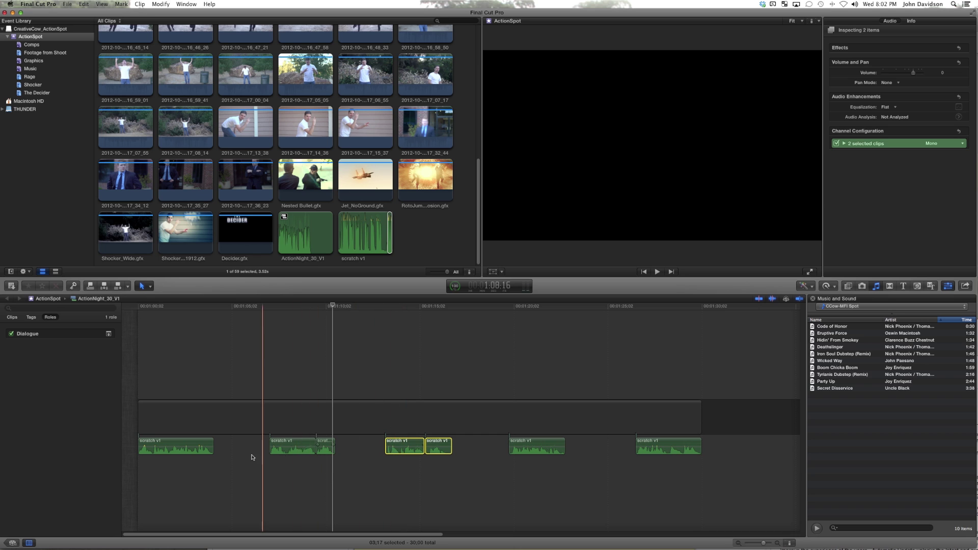
{"action": "left_click_drag", "start_coordinate": [339, 460], "coordinate": [232, 454]}
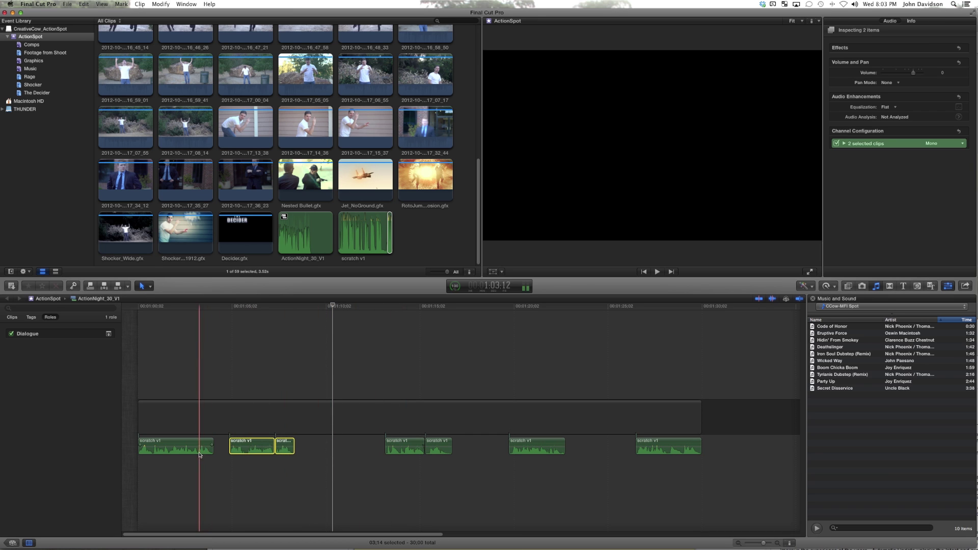
{"action": "key", "text": "space"}
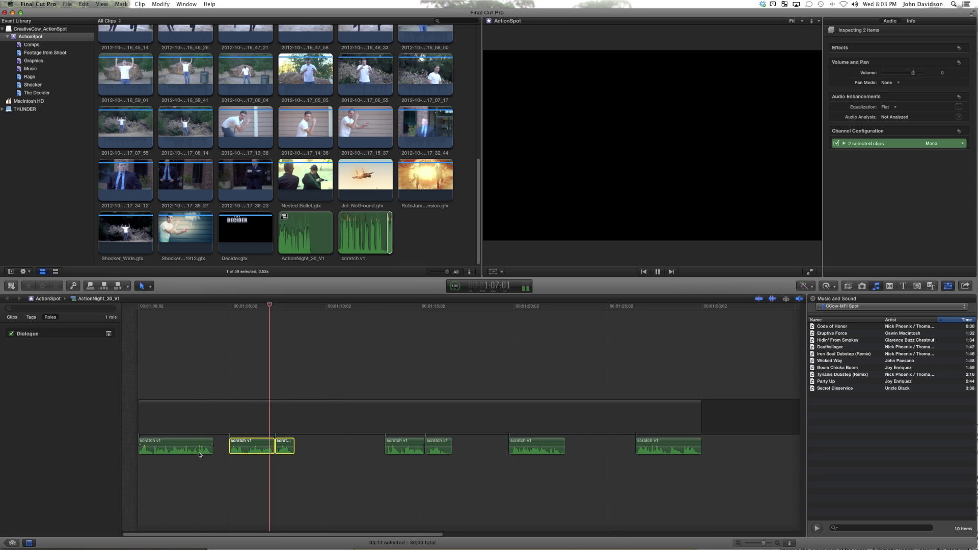
{"action": "key", "text": "space"}
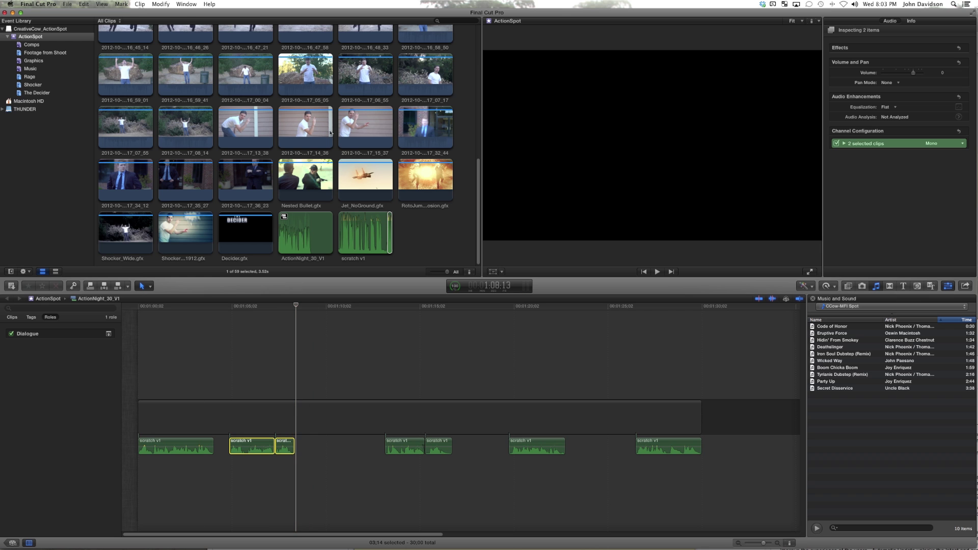
{"action": "scroll", "coordinate": [330, 133], "scroll_direction": "up", "scroll_amount": 5}
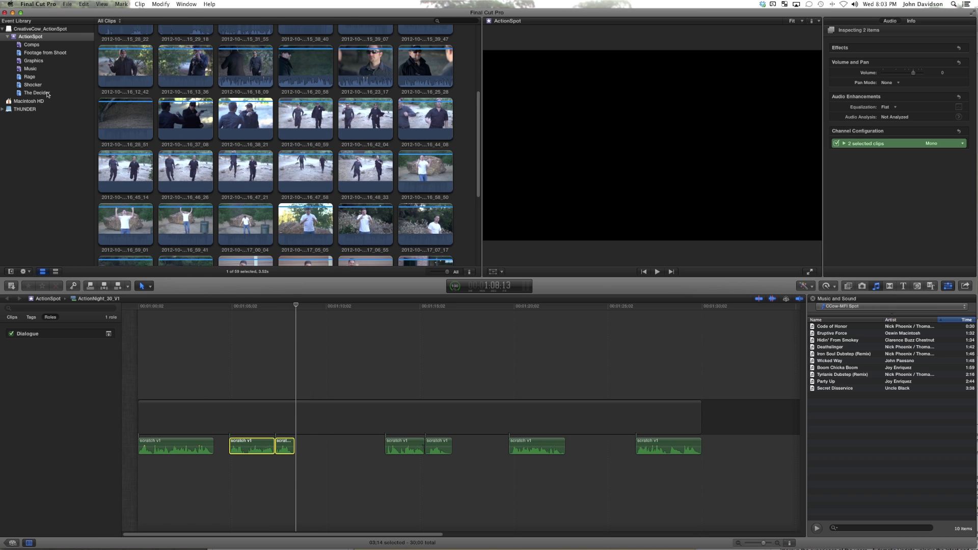
Connect two clips from The Decider into empty gaps in the timeline
{"action": "left_click", "coordinate": [47, 94]}
{"action": "key", "text": "space"}
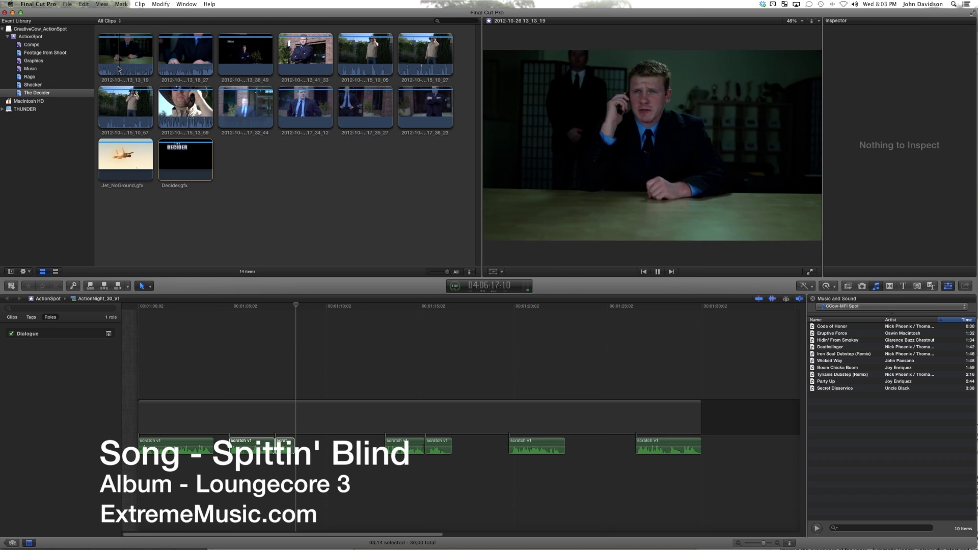
{"action": "left_click_drag", "start_coordinate": [118, 69], "coordinate": [326, 379]}
{"action": "left_click_drag", "start_coordinate": [186, 56], "coordinate": [335, 377]}
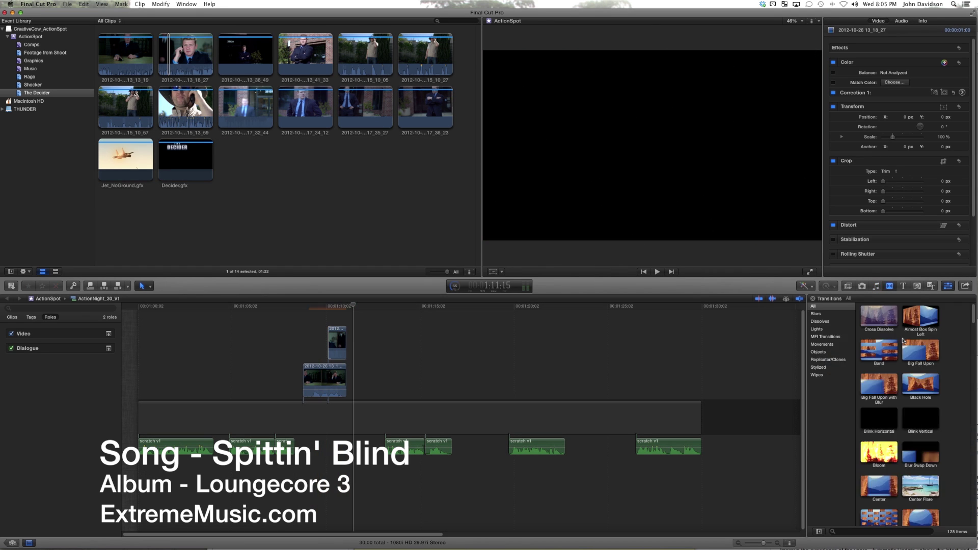
Pick the man-in-hat and close-up phone shots, then show the Shocker footage
{"action": "scroll", "coordinate": [900, 413], "scroll_direction": "down", "scroll_amount": 2}
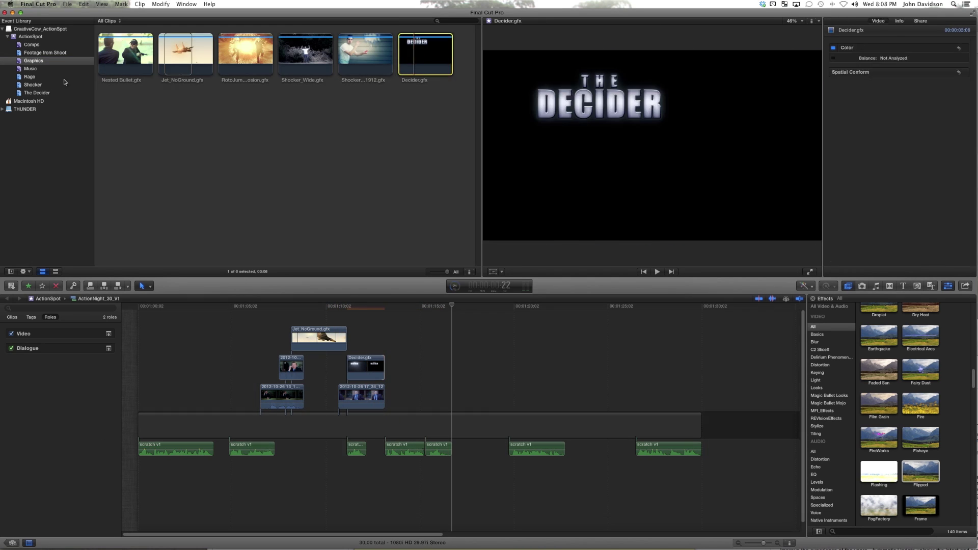
{"action": "left_click", "coordinate": [358, 70]}
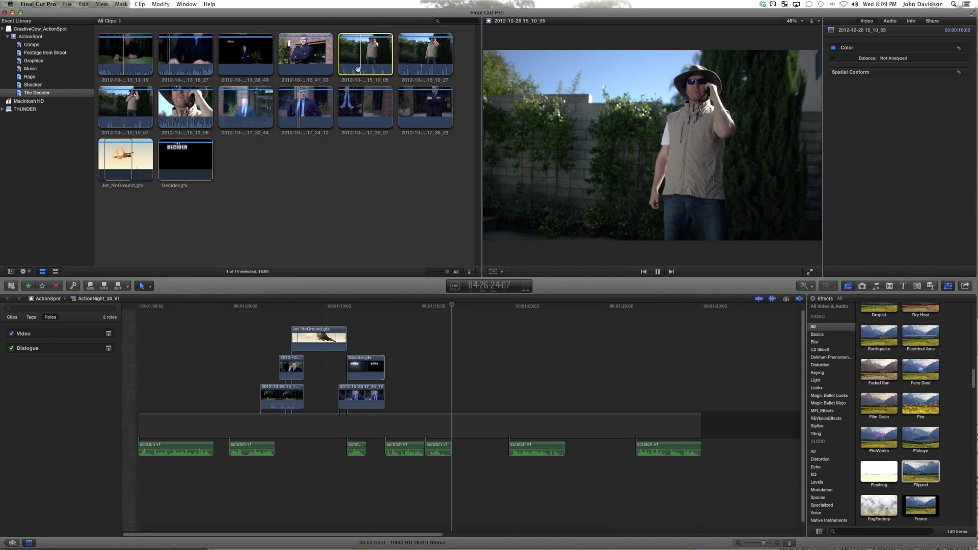
{"action": "left_click", "coordinate": [172, 116]}
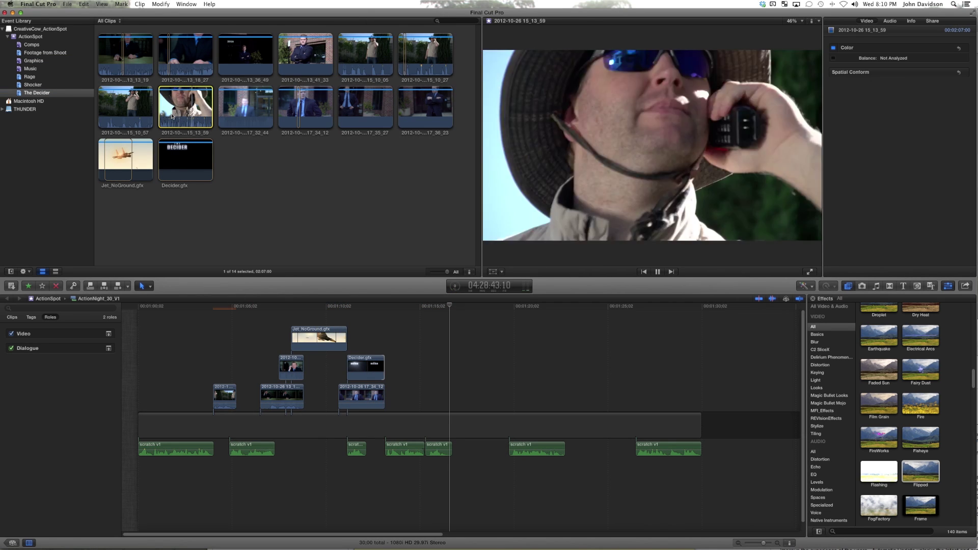
{"action": "left_click", "coordinate": [266, 60]}
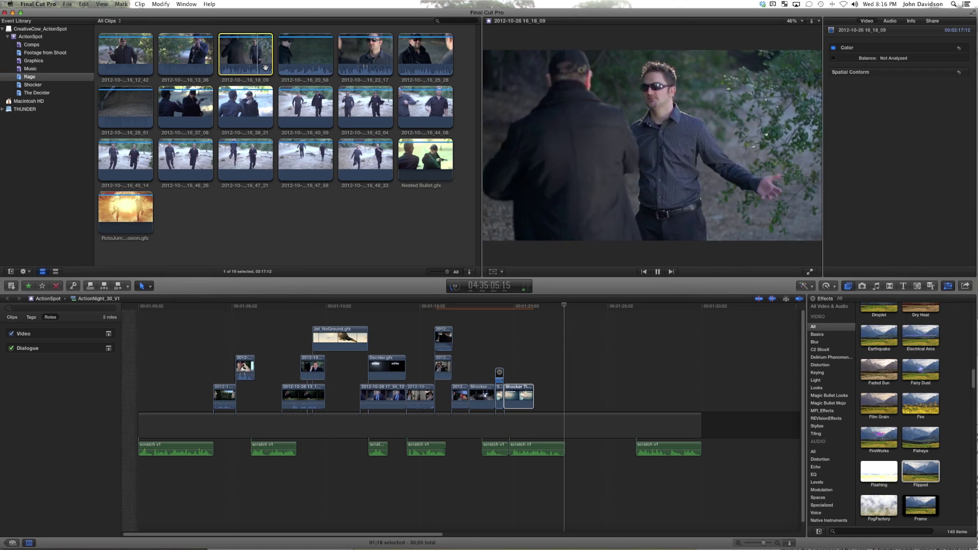
Connect Rage shot 16_23_17 at the playhead and drag another Rage clip into the timeline
{"action": "left_click", "coordinate": [302, 68]}
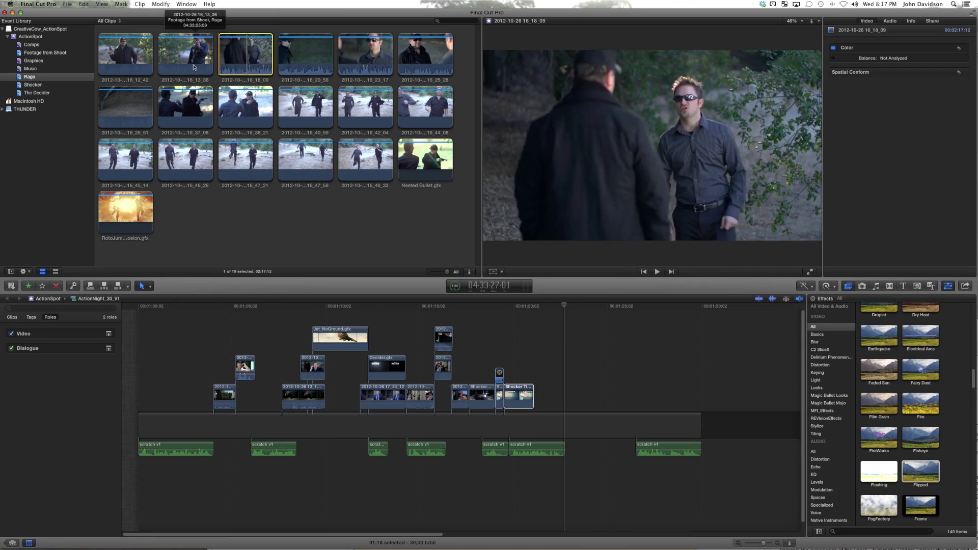
{"action": "left_click", "coordinate": [378, 56]}
{"action": "key", "text": "q"}
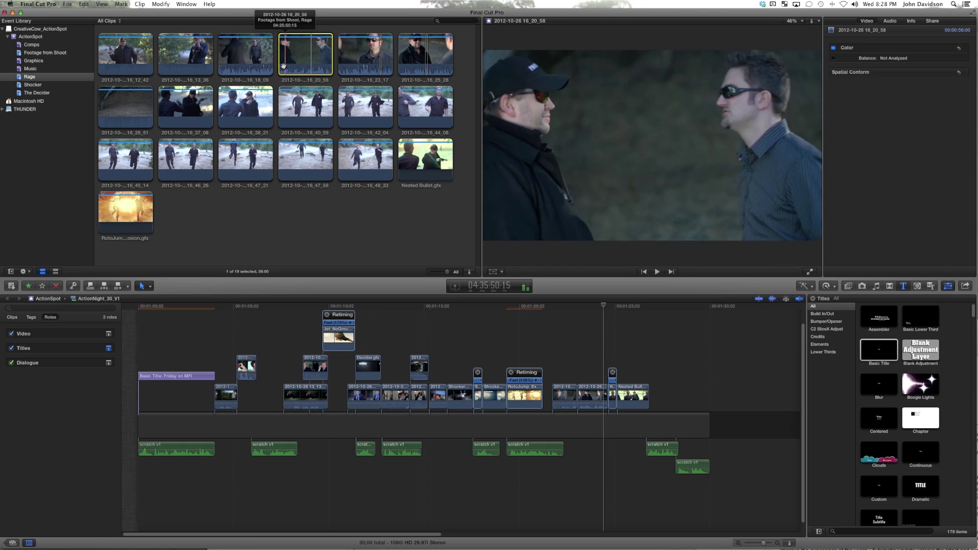
{"action": "left_click_drag", "start_coordinate": [305, 53], "coordinate": [547, 347]}
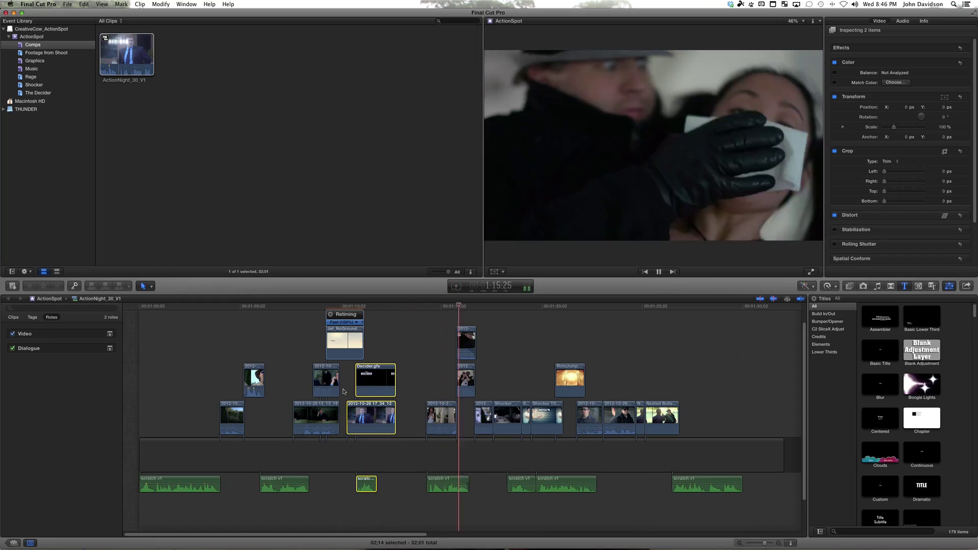
Move the RotoJump clip into the primary storyline and play back the edit
{"action": "left_click", "coordinate": [530, 427]}
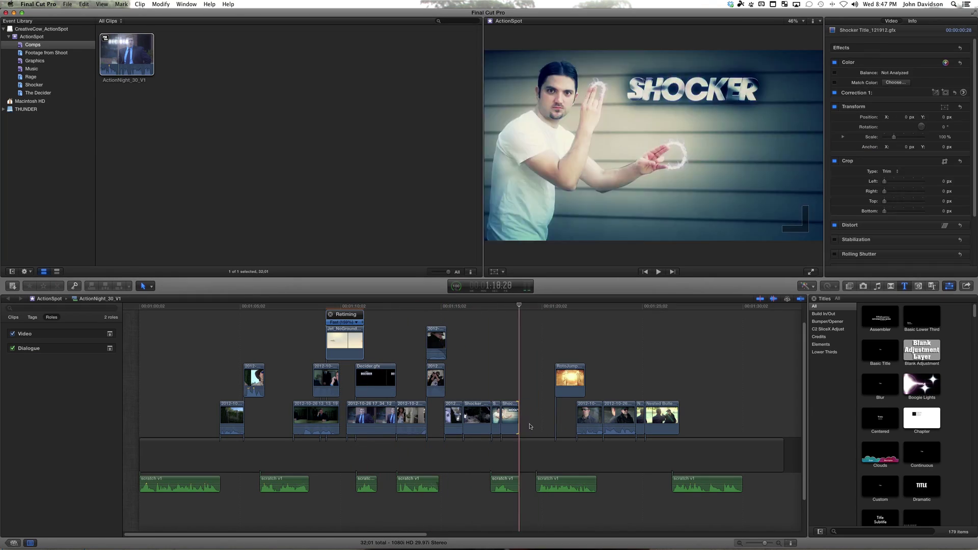
{"action": "left_click_drag", "start_coordinate": [571, 380], "coordinate": [535, 416]}
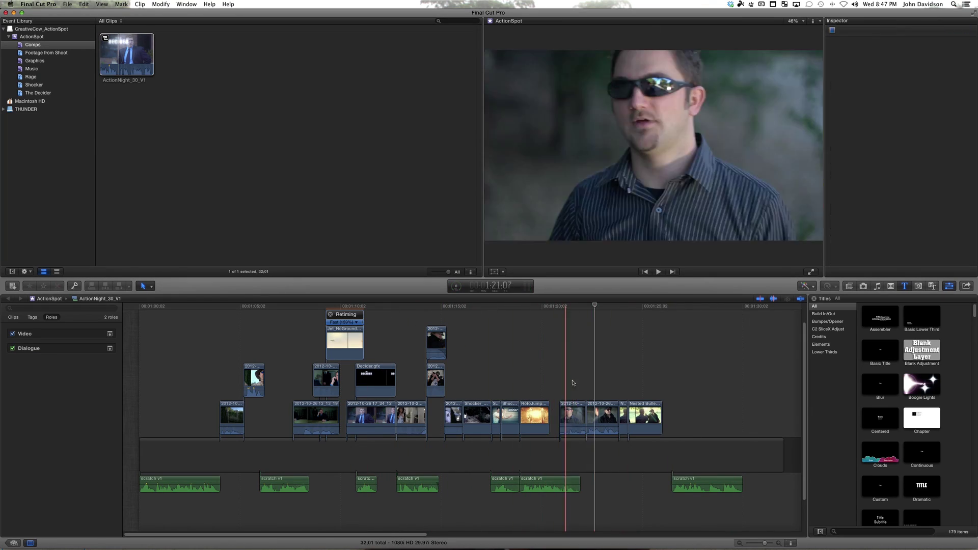
{"action": "left_click", "coordinate": [627, 469]}
{"action": "key", "text": "space"}
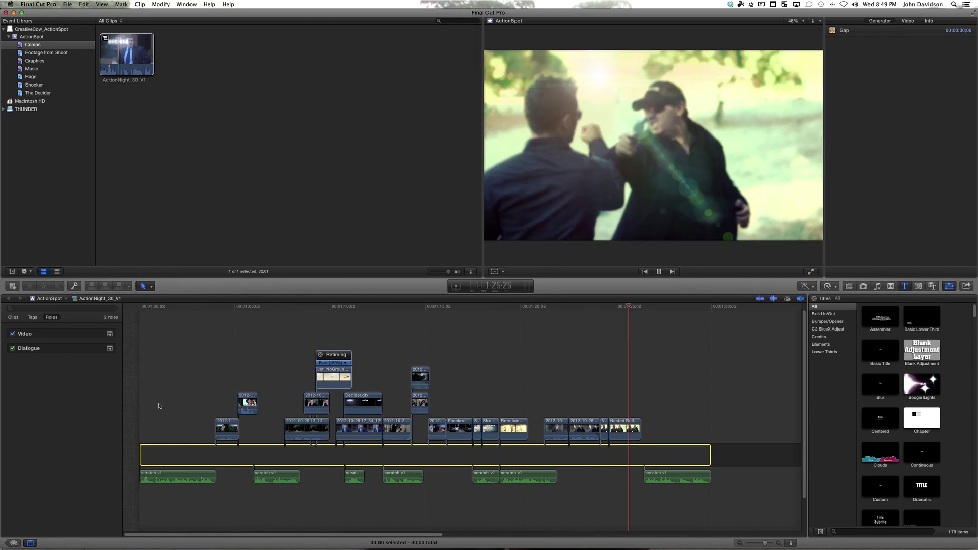
Import all the Music and Sound library songs into the ActionSpot event
{"action": "left_click", "coordinate": [877, 286]}
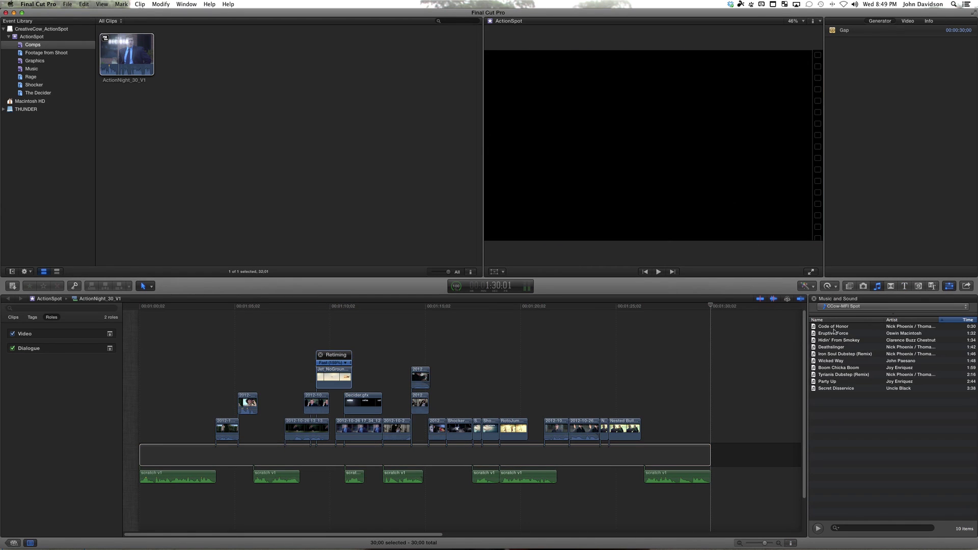
{"action": "left_click", "coordinate": [835, 327]}
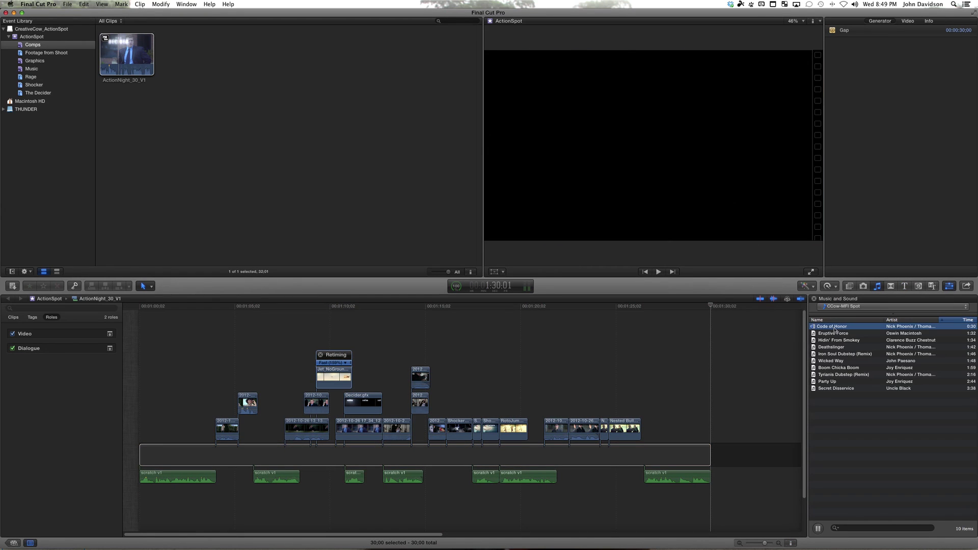
{"action": "left_click", "coordinate": [833, 333]}
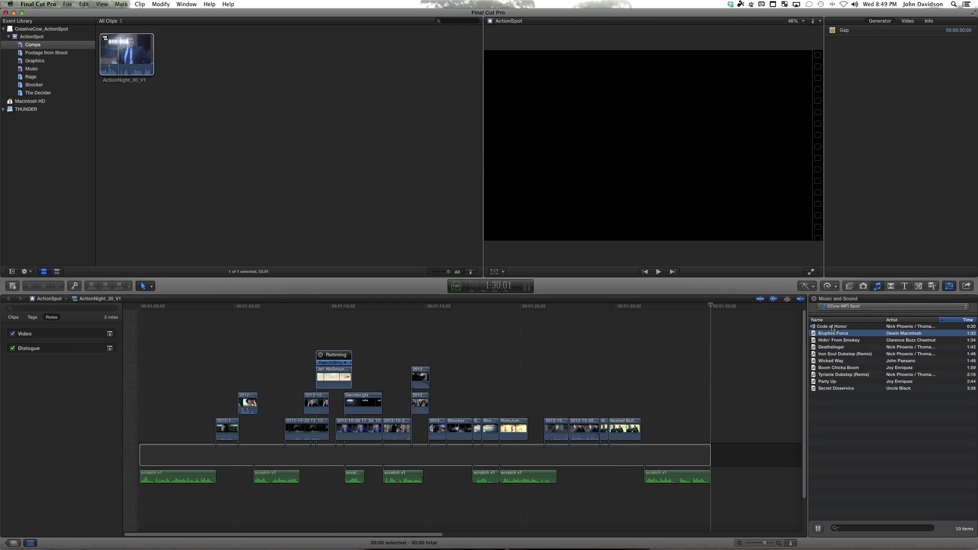
{"action": "left_click", "coordinate": [833, 328]}
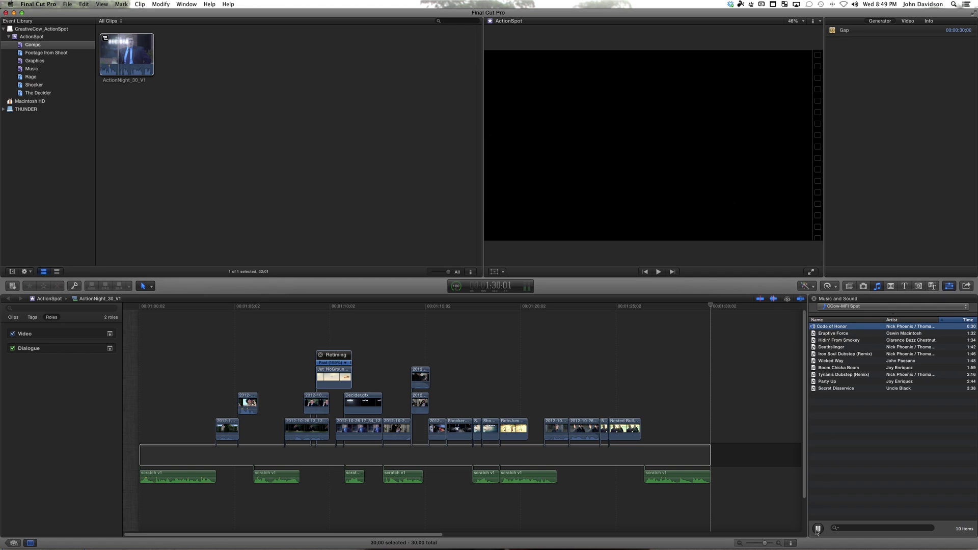
{"action": "key", "text": "super+a"}
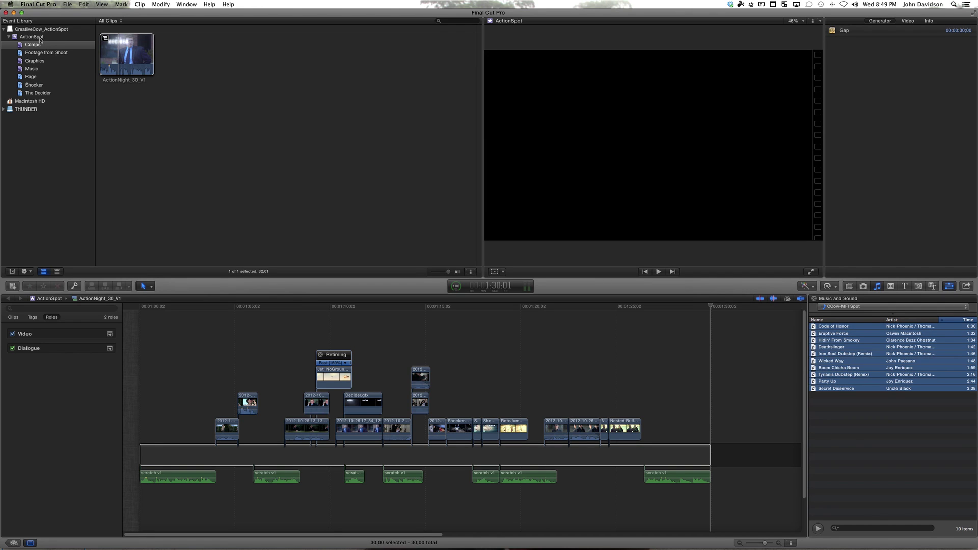
{"action": "left_click_drag", "start_coordinate": [41, 39], "coordinate": [40, 37]}
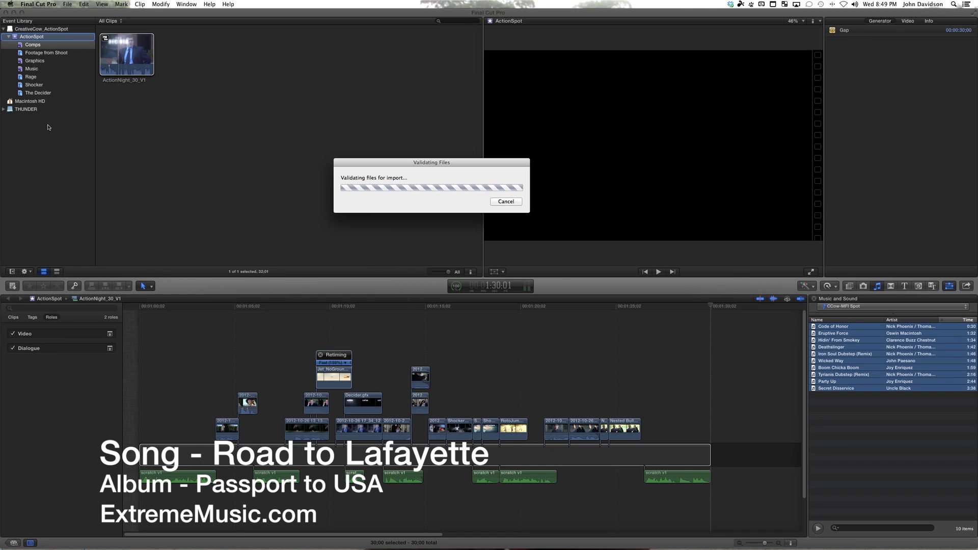
Audition the Wicked Way 1 song in the Music collection
{"action": "left_click", "coordinate": [31, 69]}
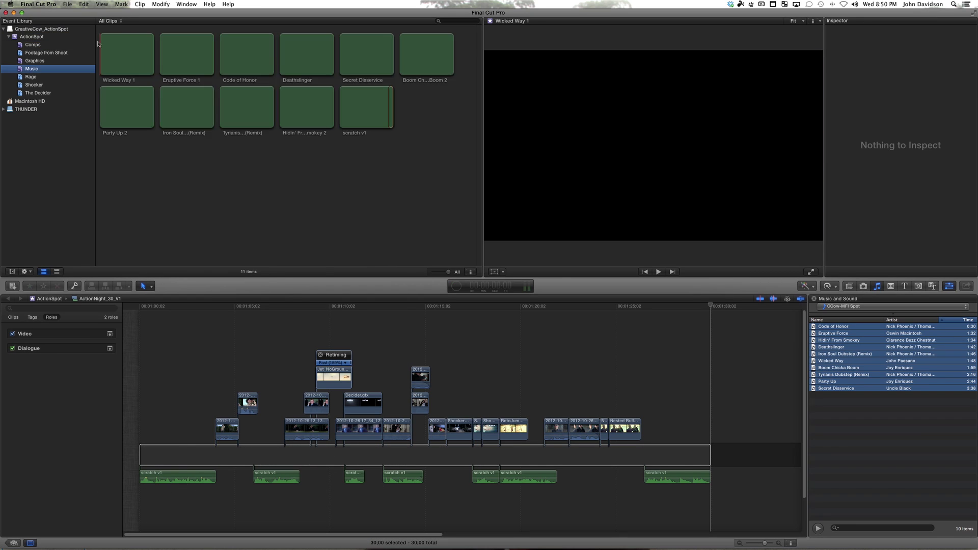
{"action": "key", "text": "super+a"}
{"action": "left_click", "coordinate": [273, 180]}
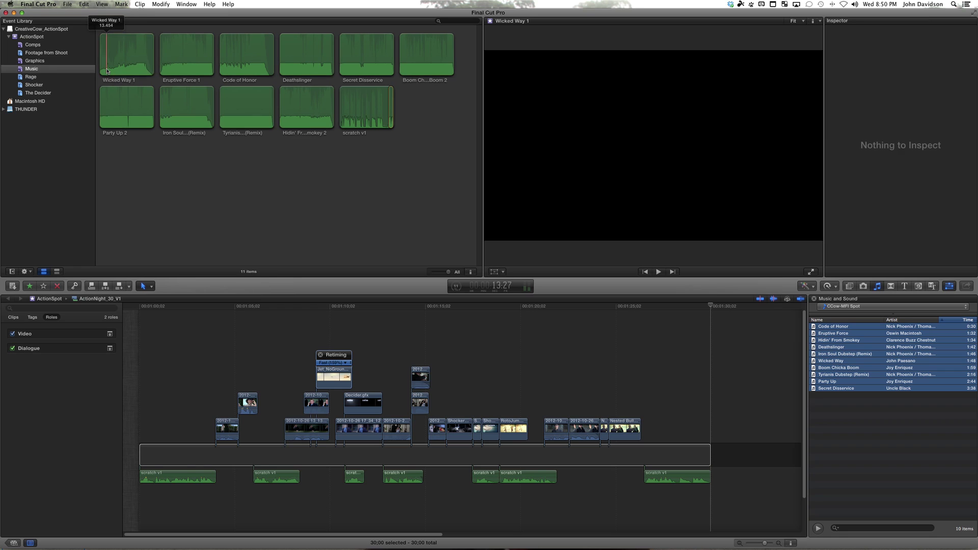
{"action": "left_click", "coordinate": [107, 71]}
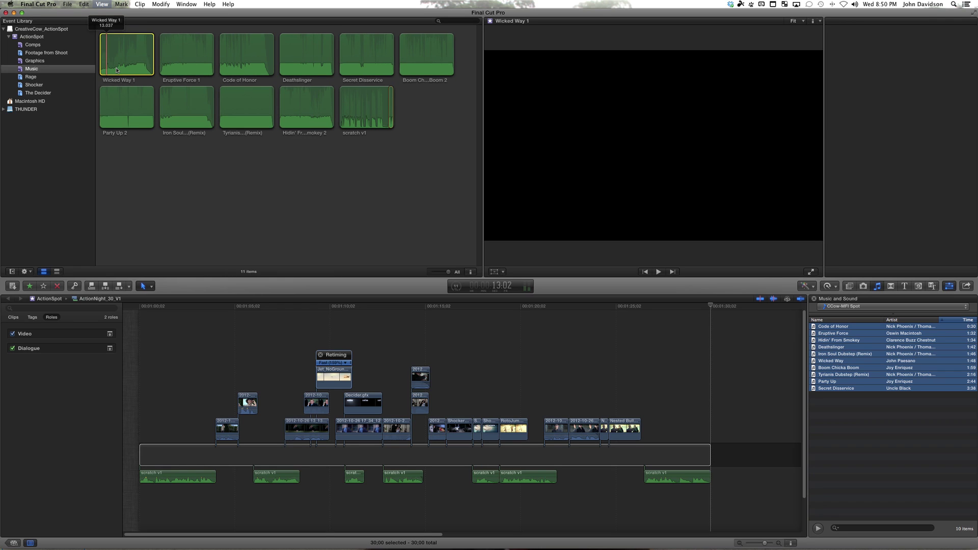
{"action": "key", "text": "space"}
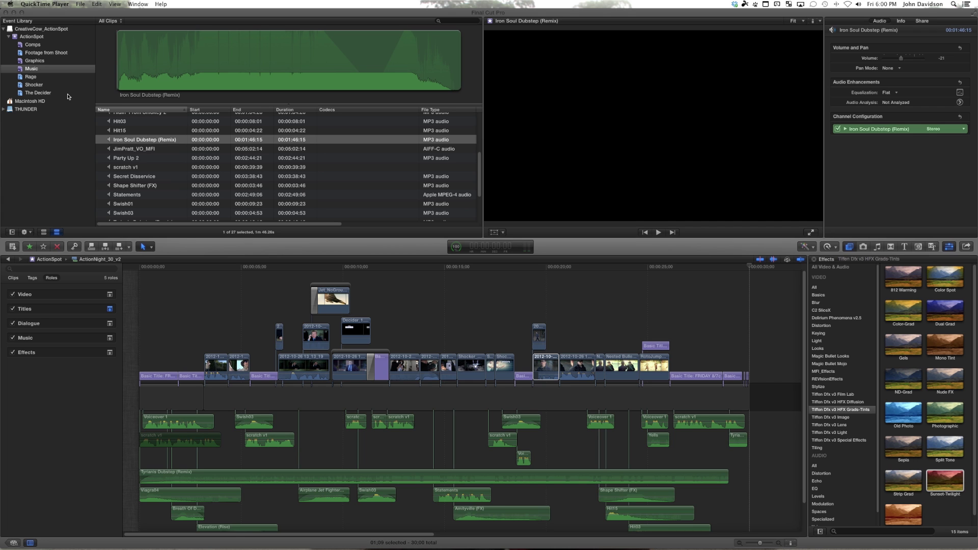
{"action": "left_click", "coordinate": [224, 318]}
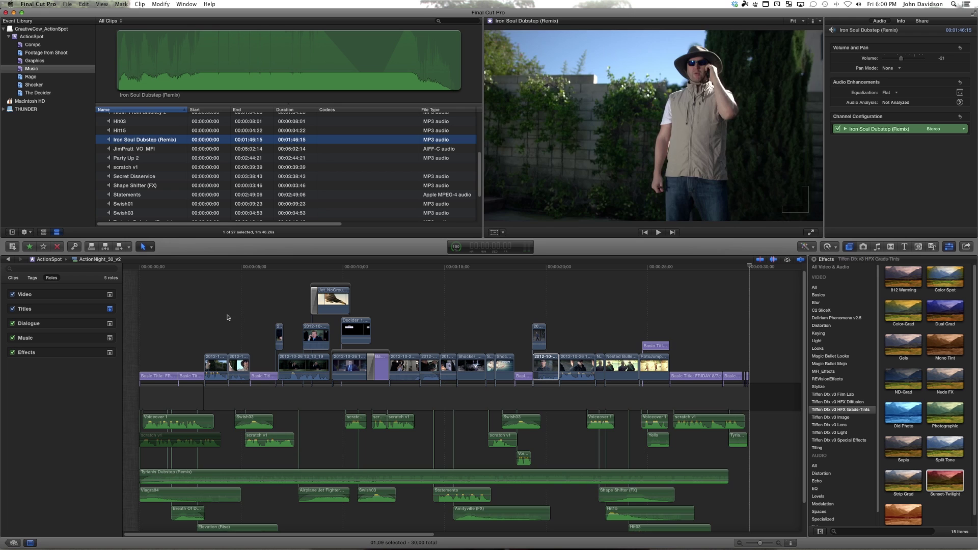
{"action": "left_click_drag", "start_coordinate": [240, 268], "coordinate": [272, 269]}
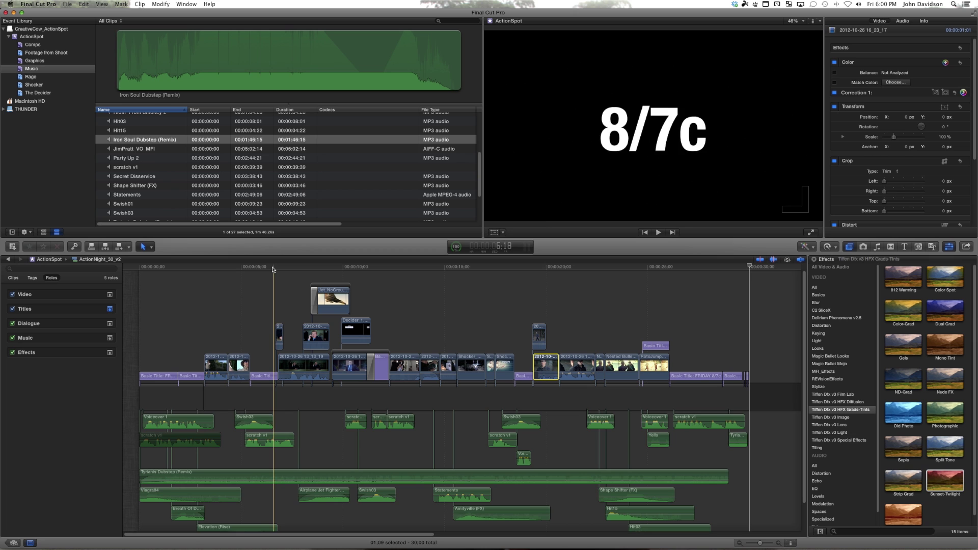
{"action": "left_click_drag", "start_coordinate": [273, 269], "coordinate": [184, 280]}
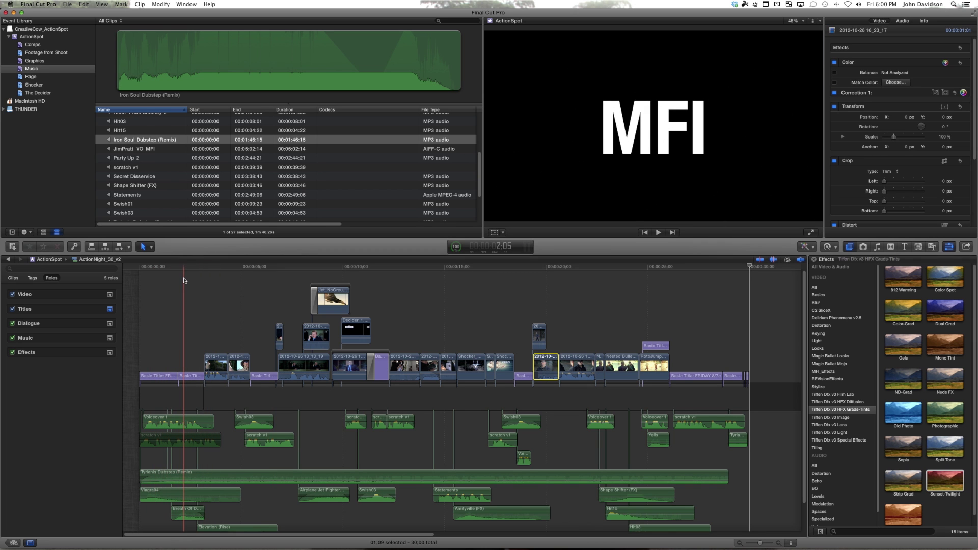
{"action": "key", "text": "space"}
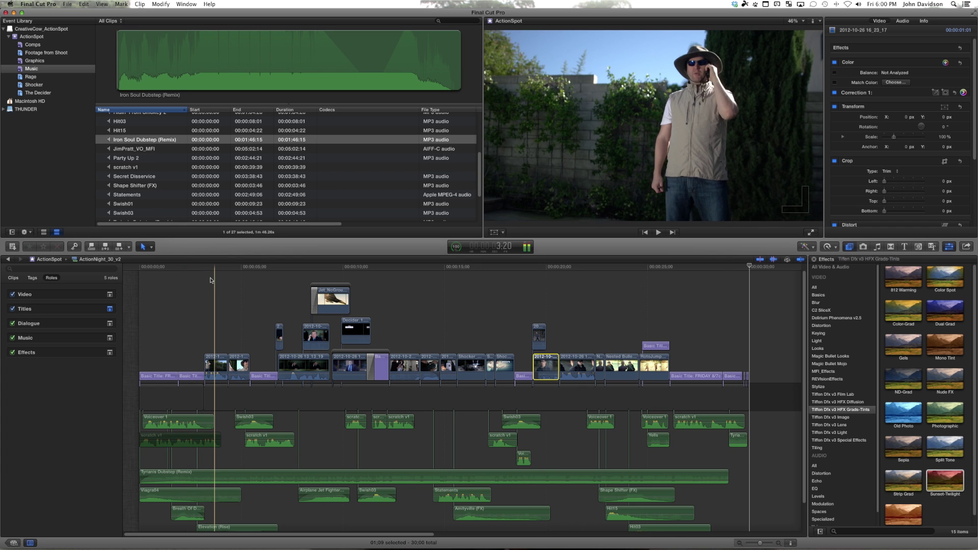
{"action": "left_click_drag", "start_coordinate": [217, 280], "coordinate": [241, 270]}
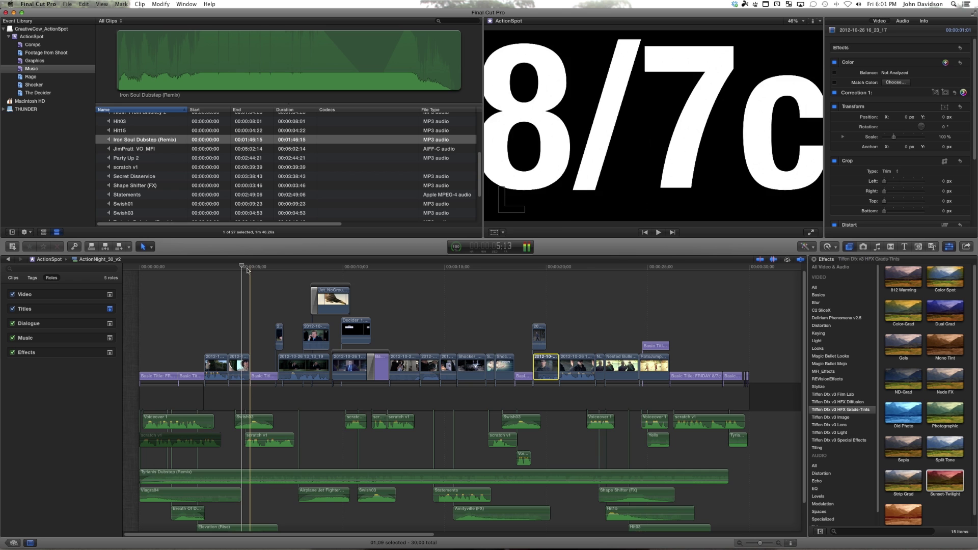
{"action": "left_click", "coordinate": [250, 308]}
{"action": "left_click", "coordinate": [251, 307]}
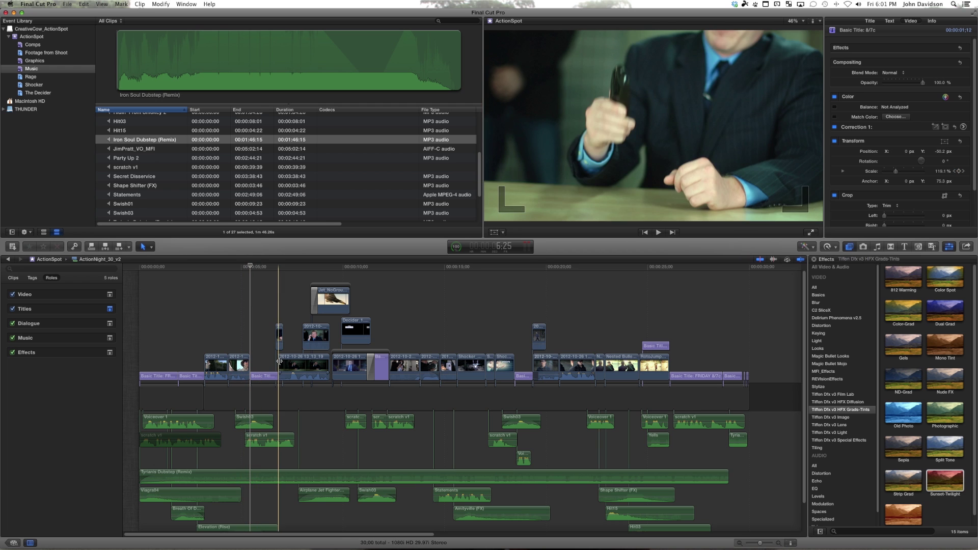
Paste the 13_13_19 office shot's colour onto the two opening man-in-hat phone clips and preview
{"action": "left_click", "coordinate": [295, 365]}
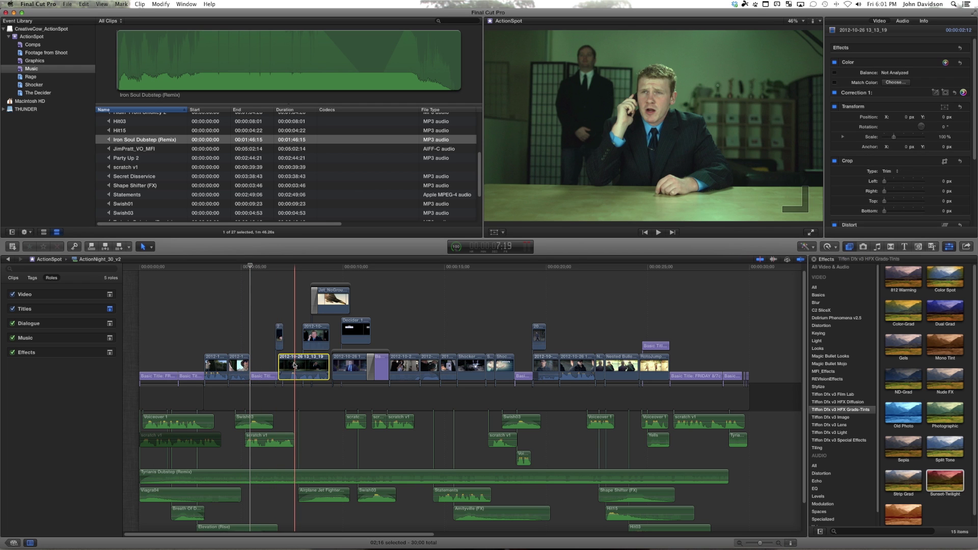
{"action": "left_click_drag", "start_coordinate": [222, 340], "coordinate": [237, 360]}
{"action": "key", "text": "super+shift+v"}
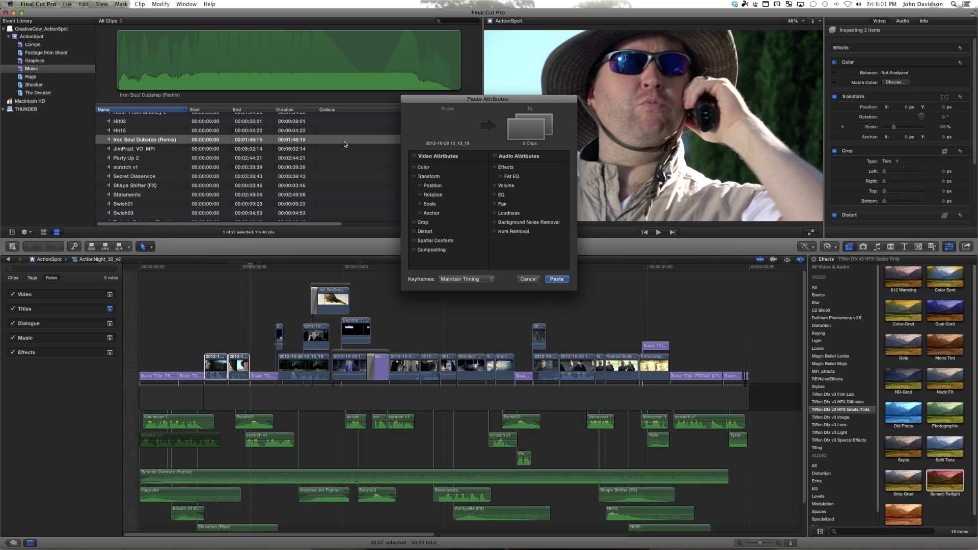
{"action": "left_click", "coordinate": [423, 167]}
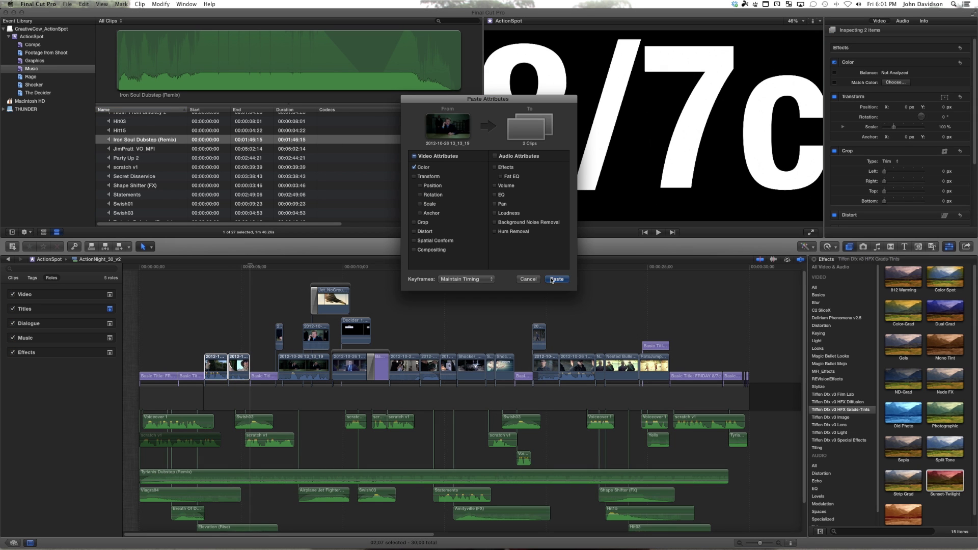
{"action": "left_click", "coordinate": [556, 278]}
{"action": "left_click", "coordinate": [215, 268]}
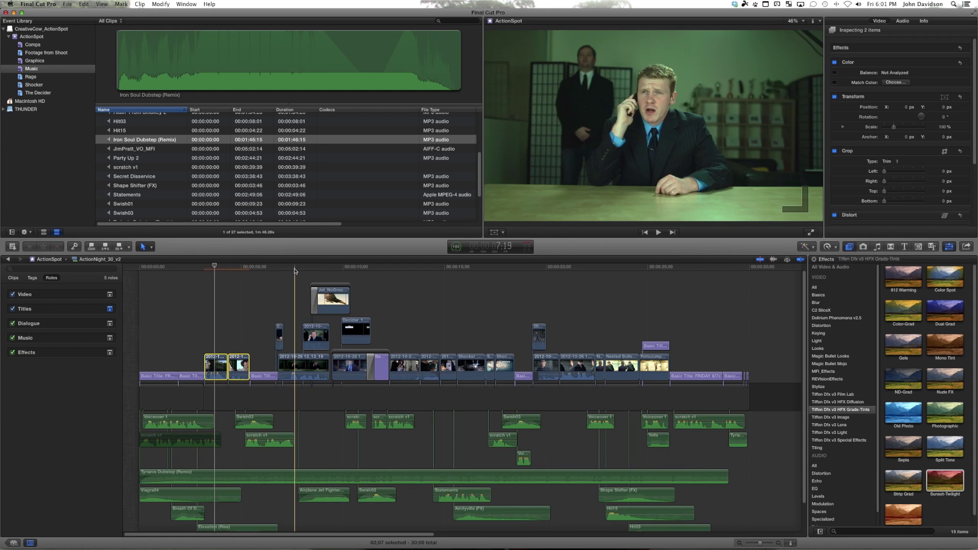
{"action": "left_click", "coordinate": [221, 296]}
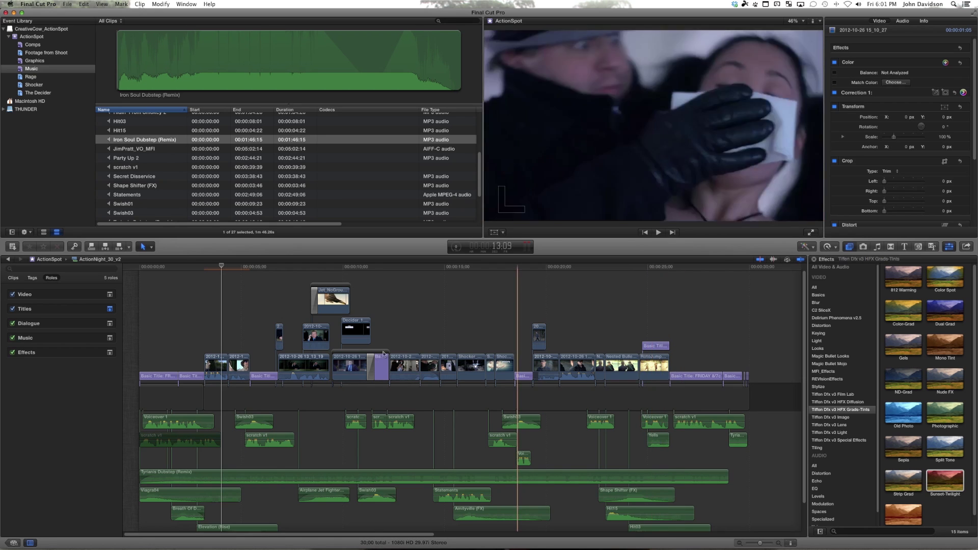
{"action": "scroll", "coordinate": [279, 390], "scroll_direction": "down", "scroll_amount": 2}
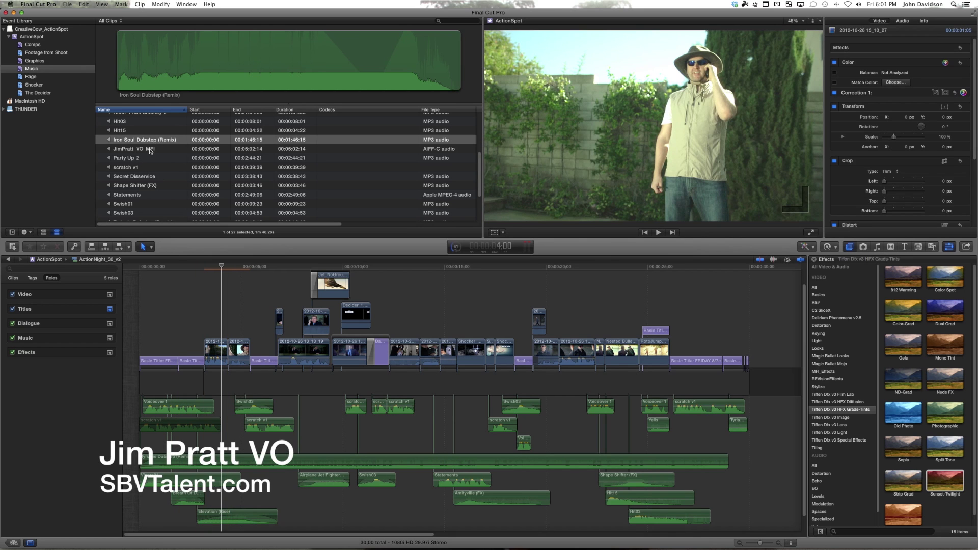
{"action": "left_click", "coordinate": [150, 149]}
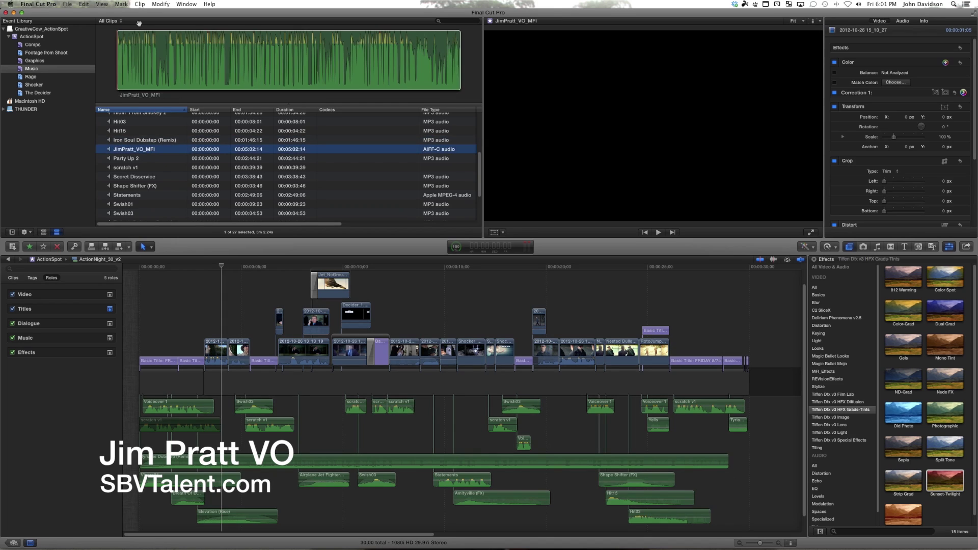
{"action": "left_click", "coordinate": [133, 86]}
{"action": "key", "text": "space"}
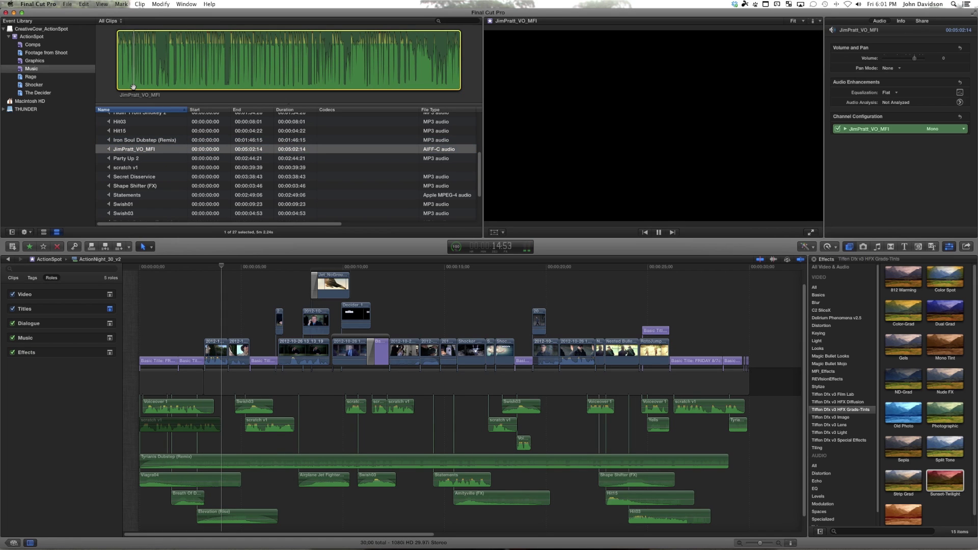
{"action": "key", "text": "space"}
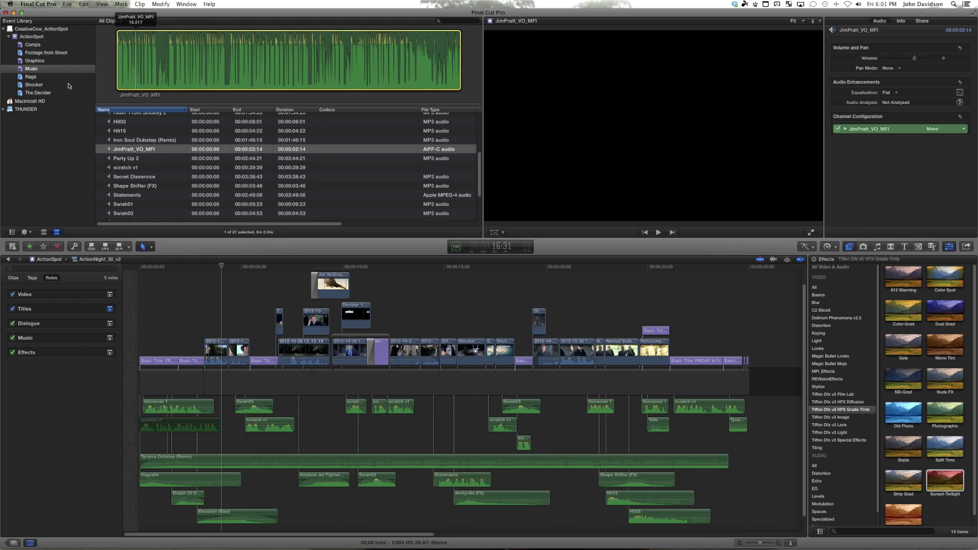
Browse the Rage and Music events, ending on the Comps event's ActionNight projects
{"action": "left_click", "coordinate": [34, 76]}
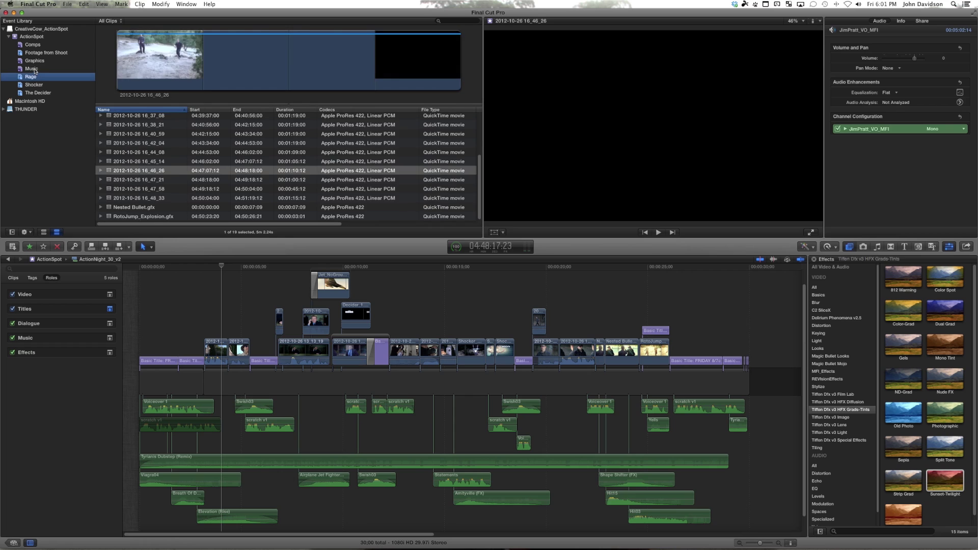
{"action": "left_click", "coordinate": [34, 70]}
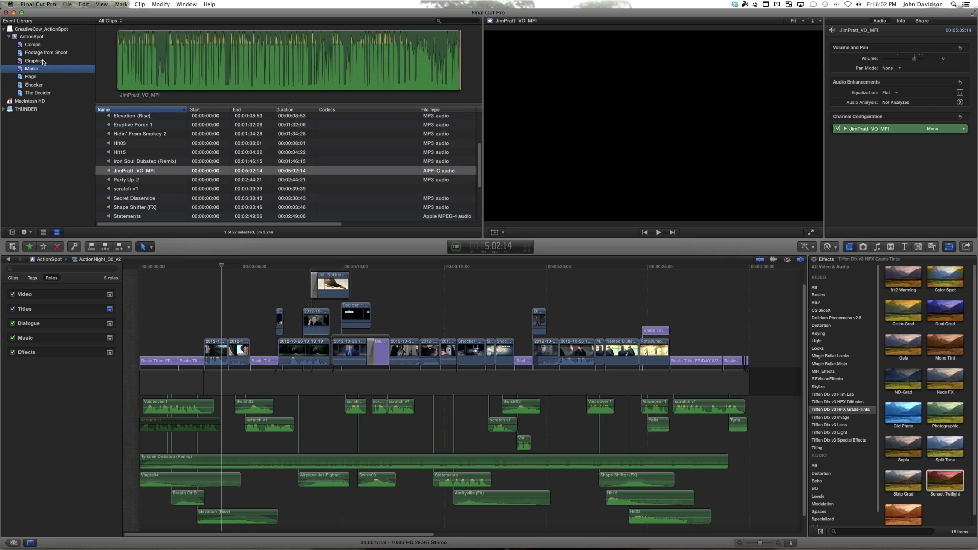
{"action": "left_click", "coordinate": [33, 44]}
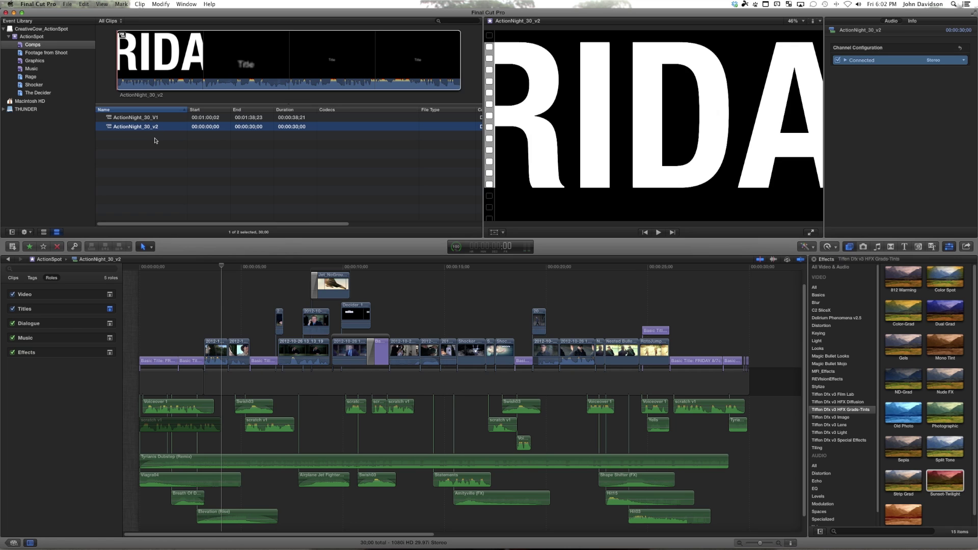
Duplicate ActionNight_30_v2 as ActionNight_30_v3_unmixedVO and open it at the FRIDAY title
{"action": "key", "text": "shift+f"}
{"action": "left_click", "coordinate": [42, 45]}
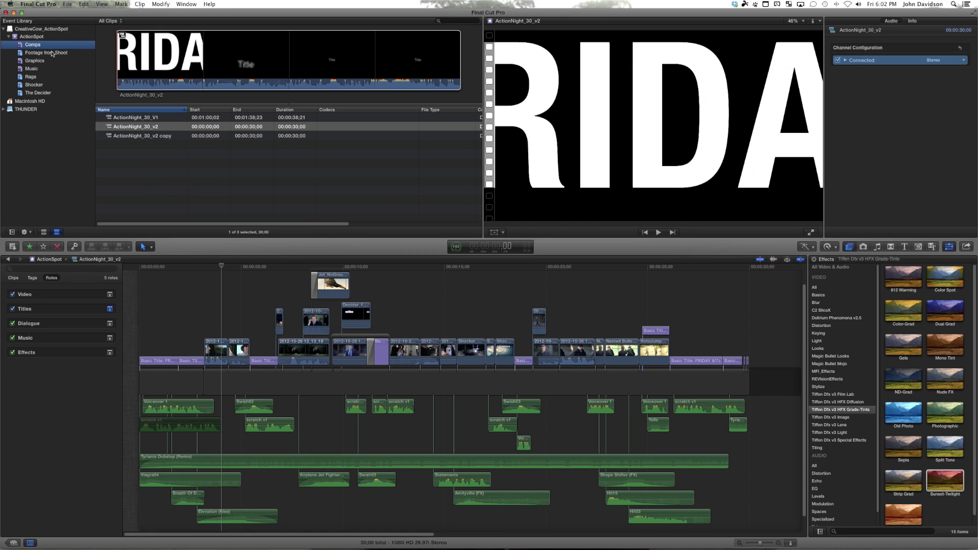
{"action": "key", "text": "super+d"}
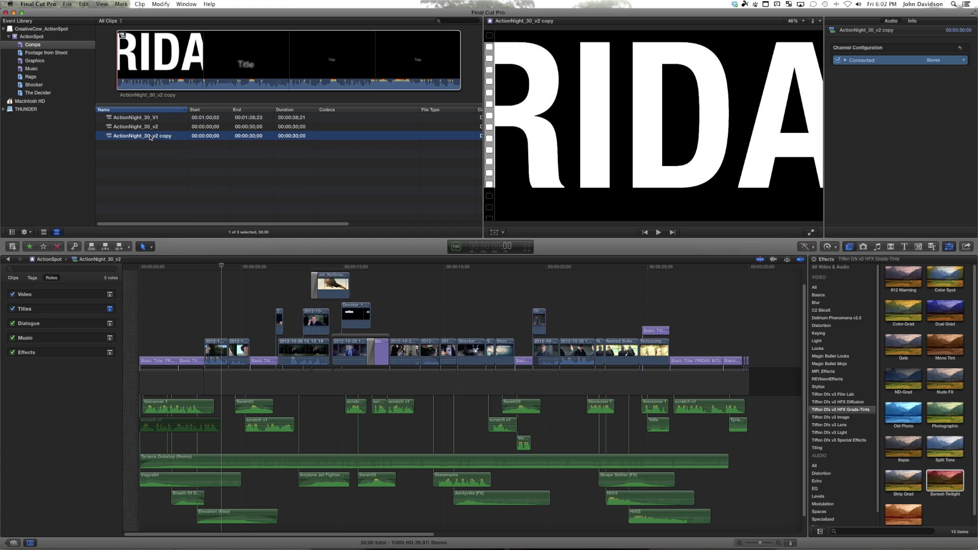
{"action": "left_click", "coordinate": [170, 136]}
{"action": "type", "text": "VO"}
{"action": "key", "text": "Return"}
{"action": "double_click", "coordinate": [109, 136]}
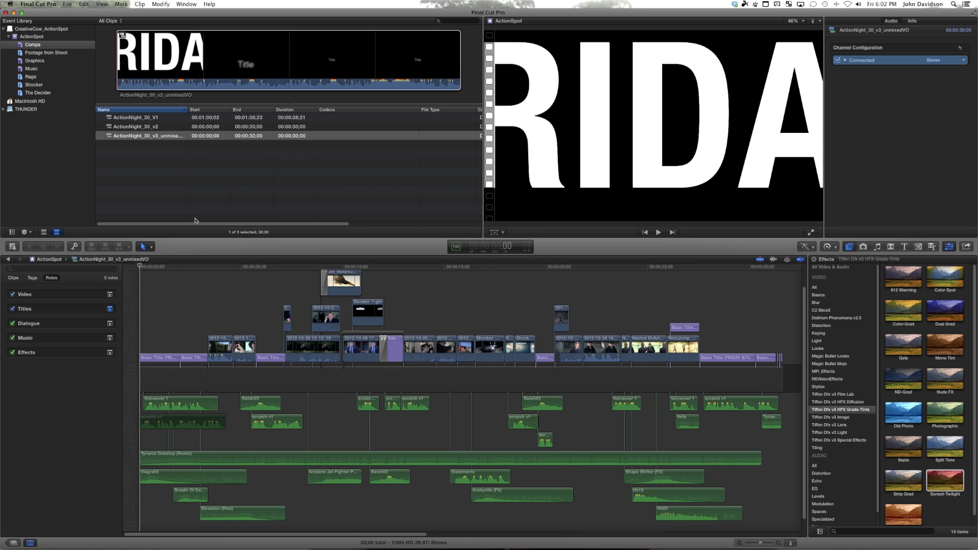
{"action": "left_click", "coordinate": [157, 328]}
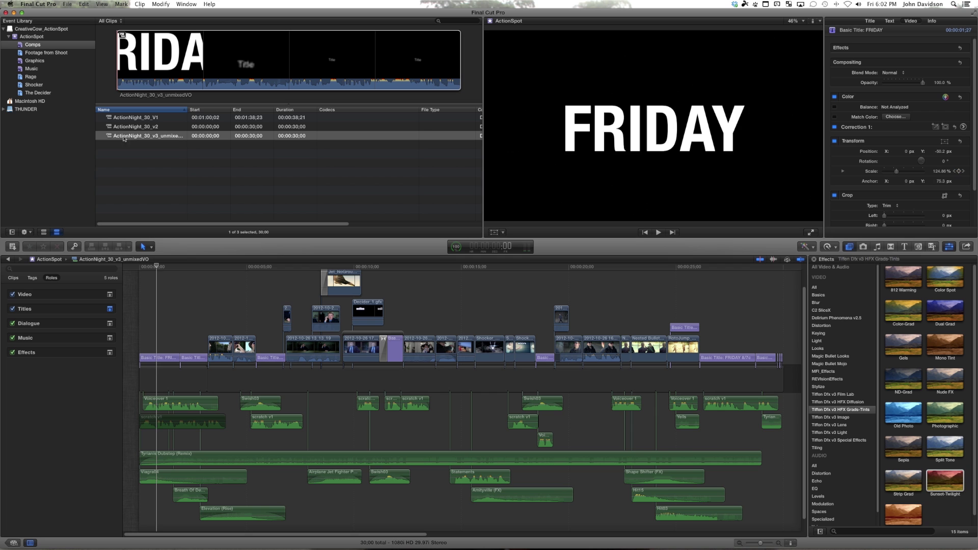
{"action": "left_click", "coordinate": [41, 70]}
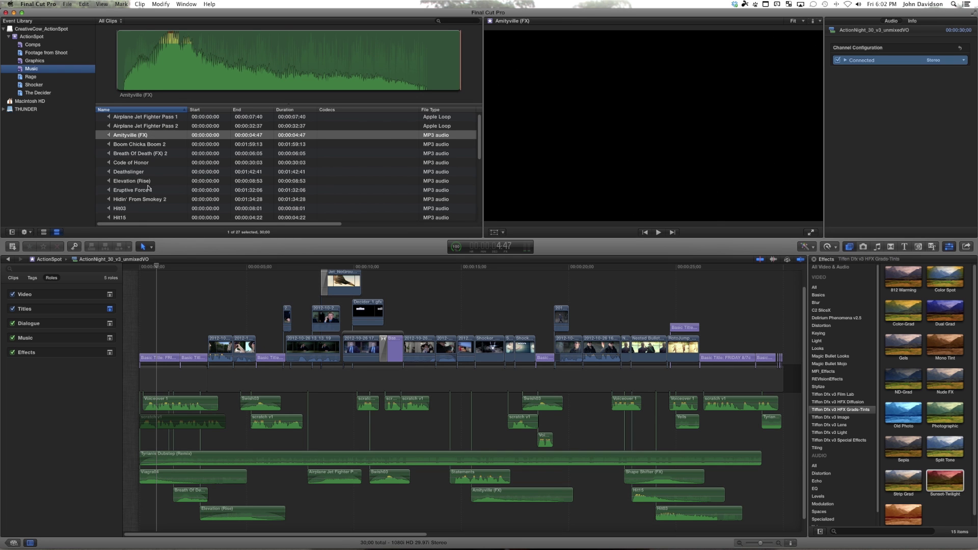
{"action": "scroll", "coordinate": [149, 188], "scroll_direction": "down", "scroll_amount": 5}
{"action": "scroll", "coordinate": [148, 188], "scroll_direction": "up", "scroll_amount": 3}
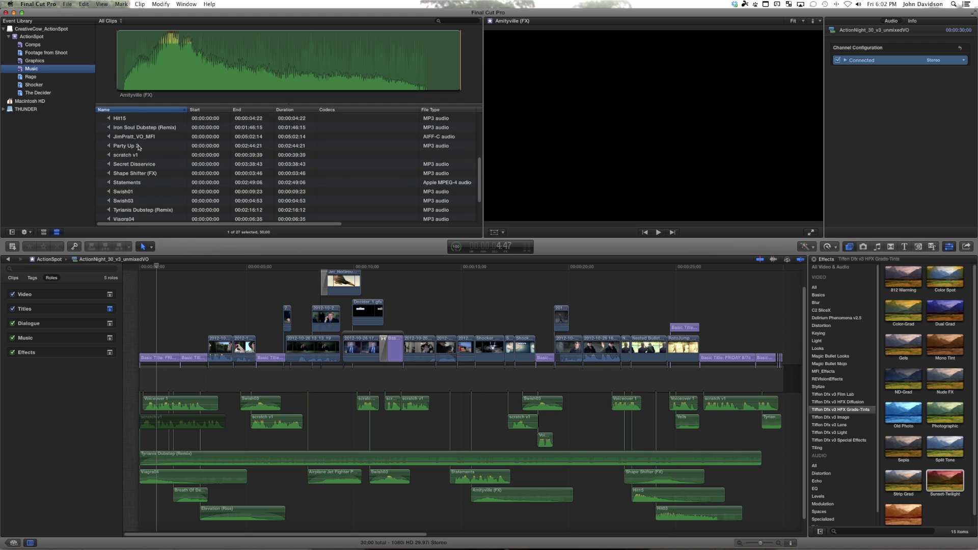
{"action": "left_click", "coordinate": [144, 138]}
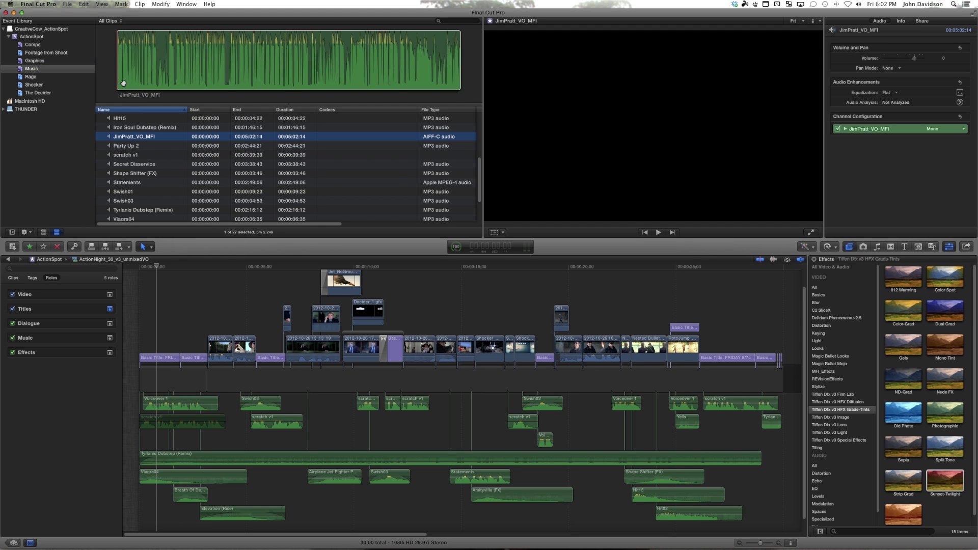
{"action": "left_click", "coordinate": [120, 83]}
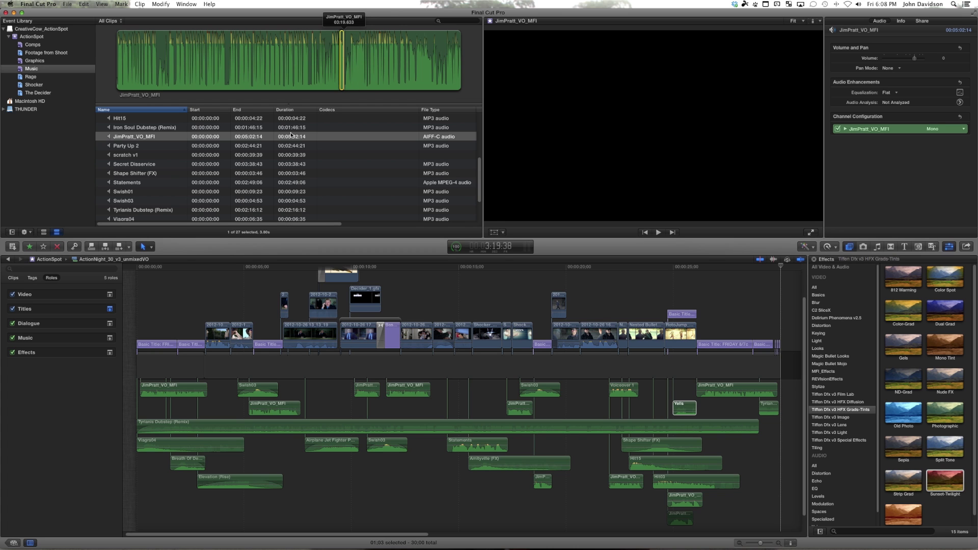
{"action": "left_click", "coordinate": [125, 295]}
{"action": "key", "text": "space"}
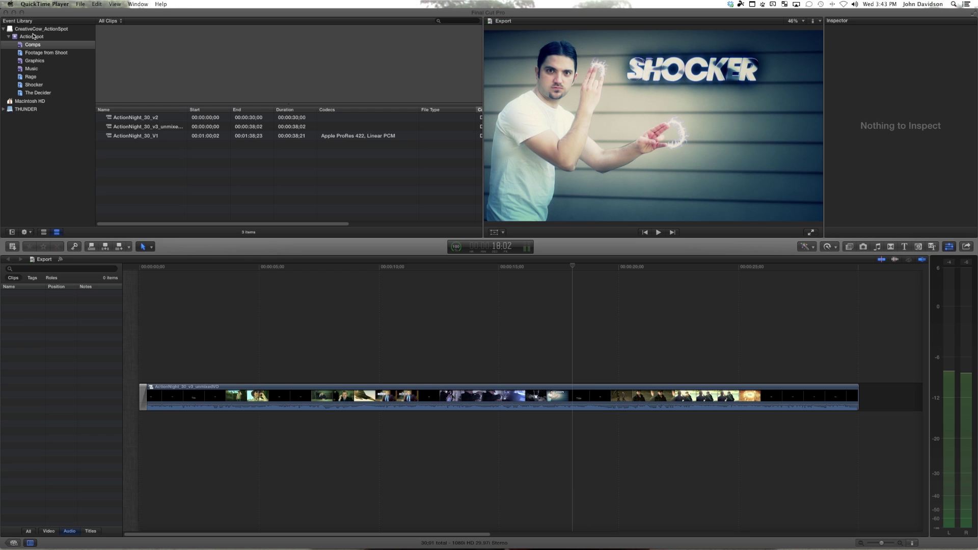
Bring Final Cut Pro back to the front
{"action": "left_click", "coordinate": [132, 178]}
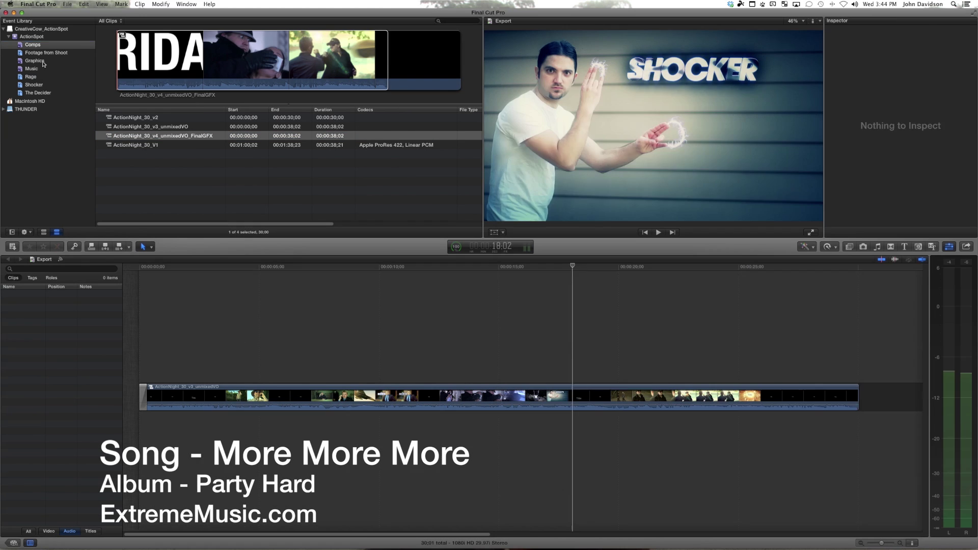